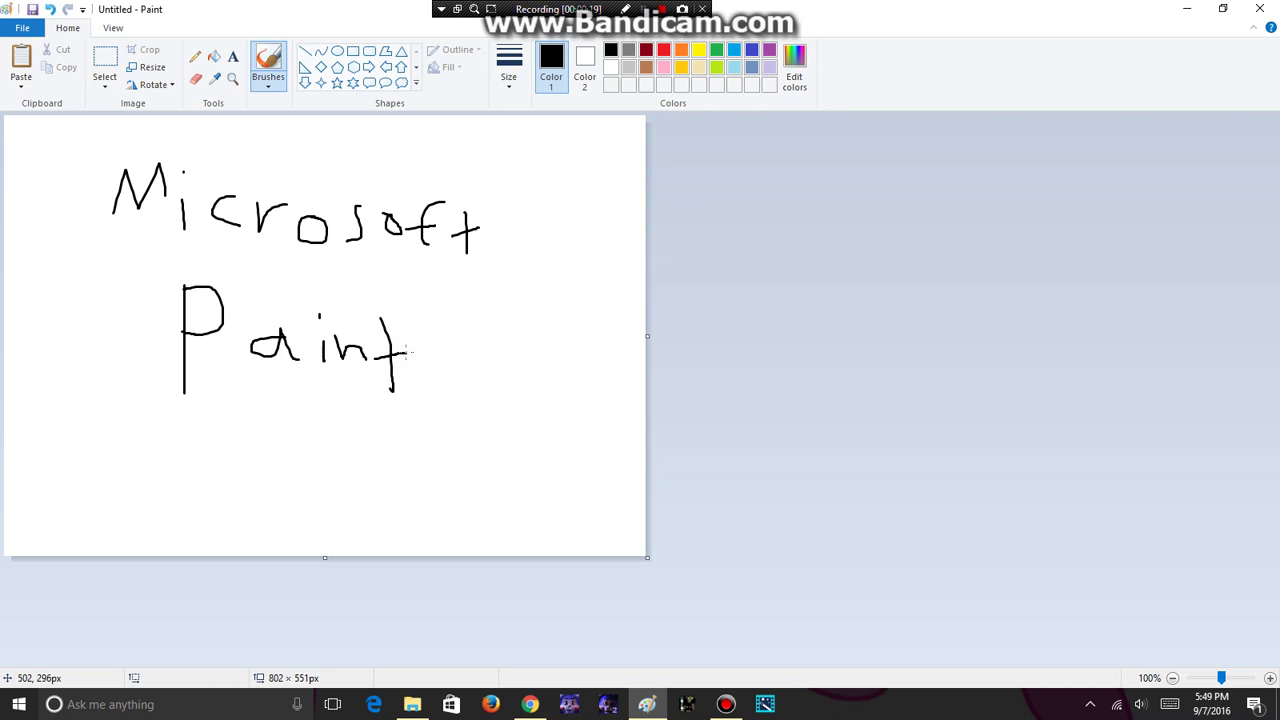
Bring up DeviantArt's 'mlp base' search results and scroll to the MLP- Pegasus base 1 image
{"action": "left_click", "coordinate": [530, 705]}
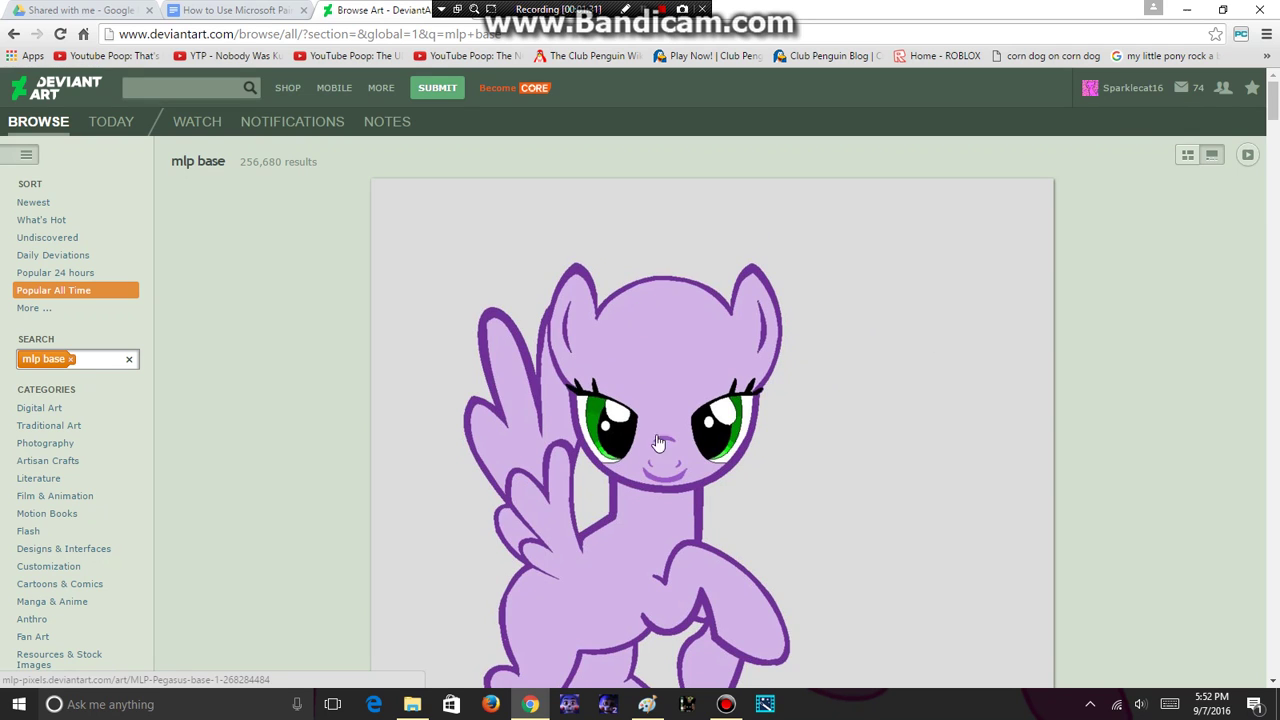
{"action": "scroll", "coordinate": [632, 422], "scroll_direction": "down", "scroll_amount": 3}
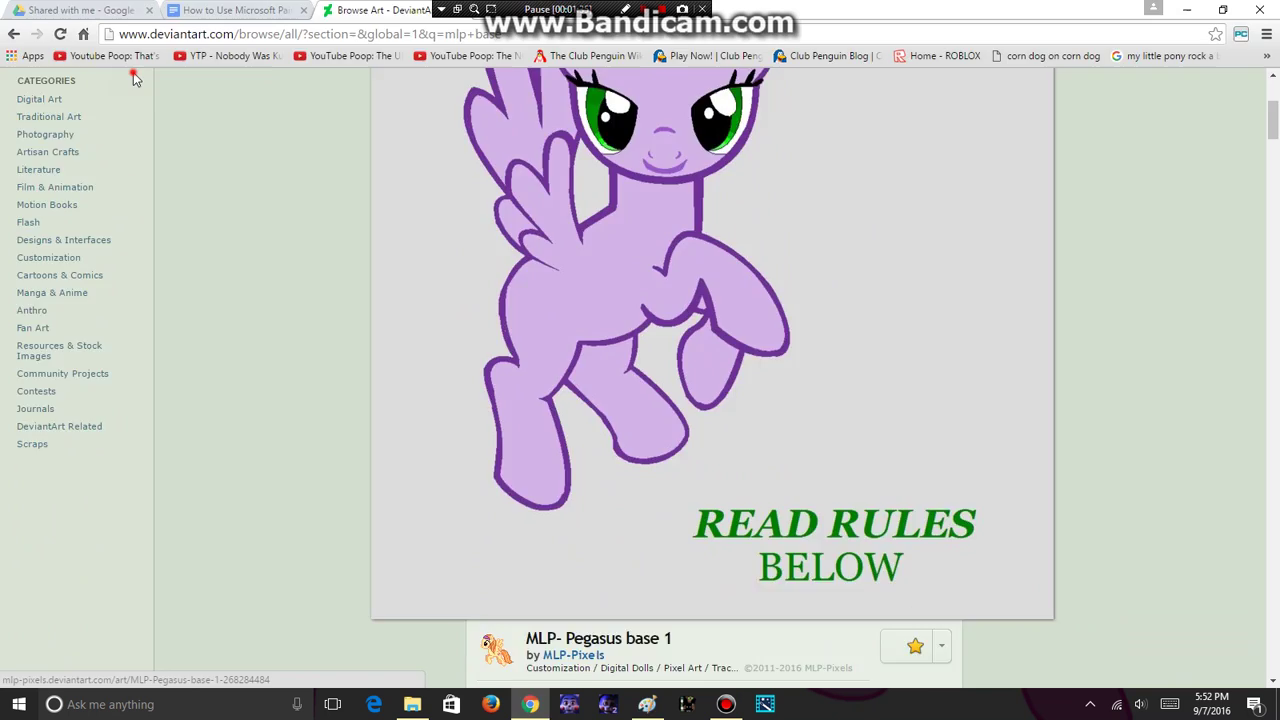
Go back to the pegasus base saved as Chocolate Dove in Paint
{"action": "left_click", "coordinate": [647, 704]}
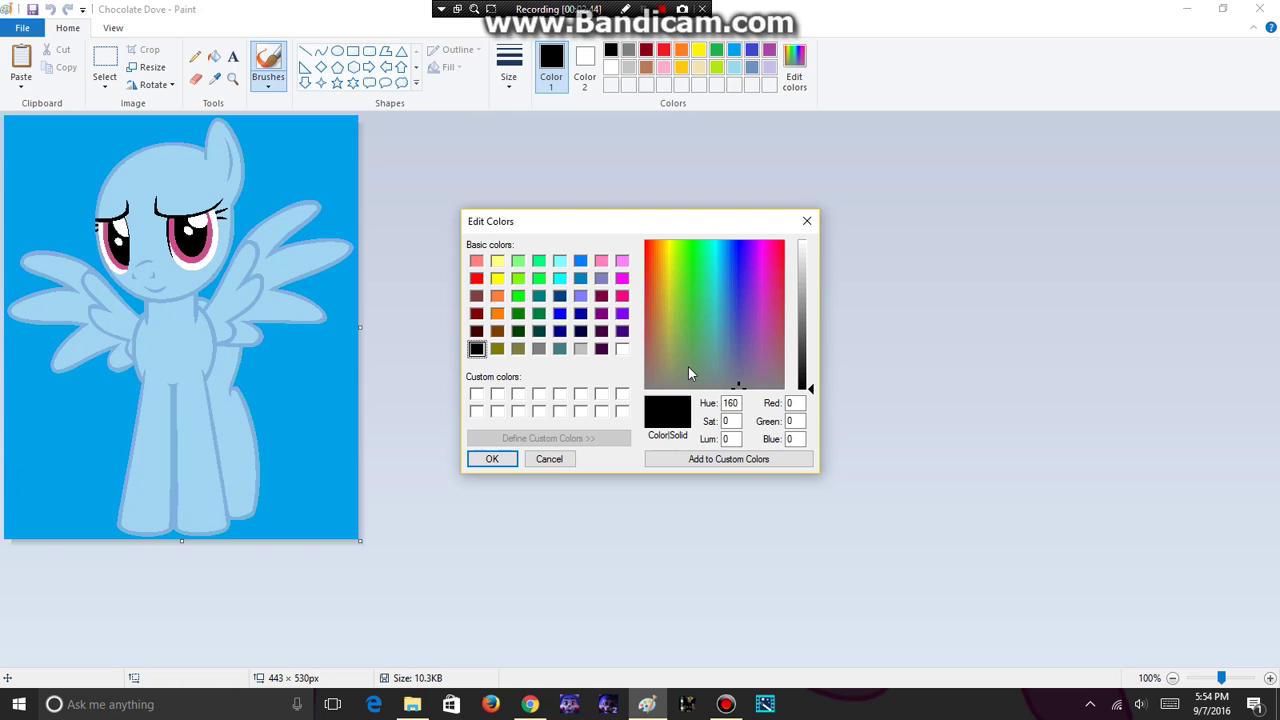
Choose cyan and fill the pony's head, body, back leg and both wings with it
{"action": "left_click", "coordinate": [559, 278]}
{"action": "left_click", "coordinate": [492, 459]}
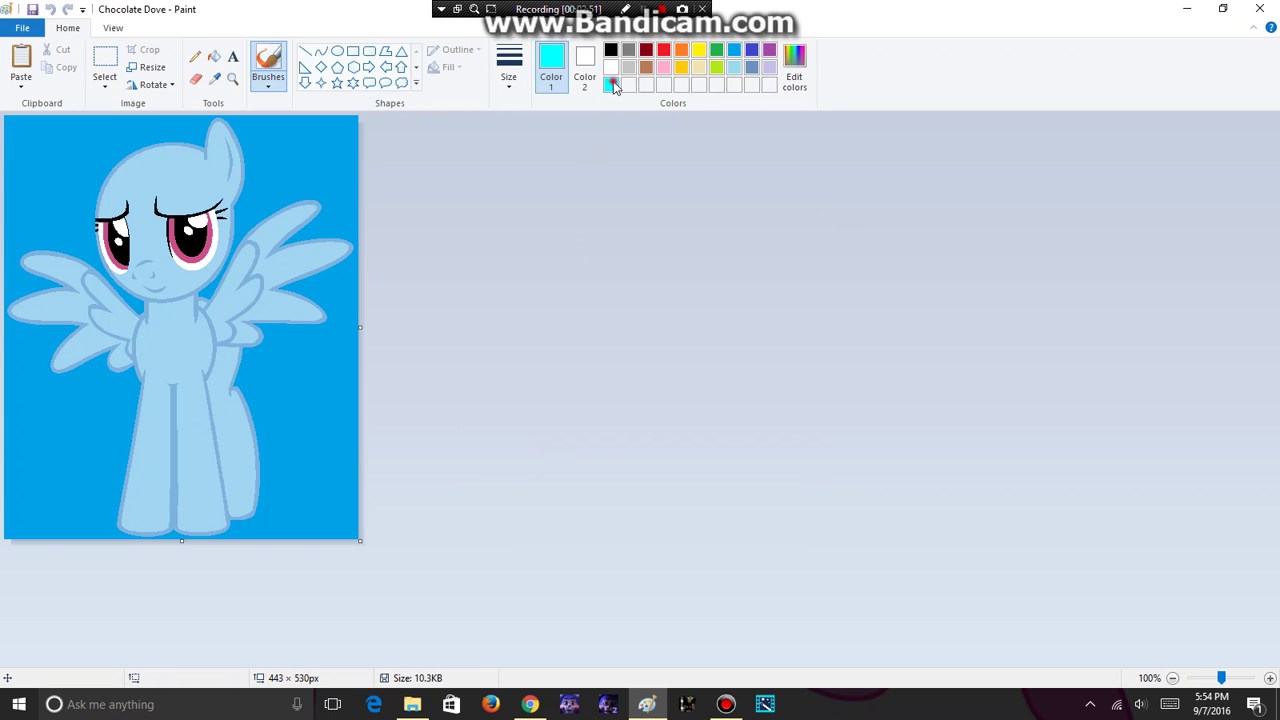
{"action": "left_click", "coordinate": [214, 57]}
{"action": "left_click", "coordinate": [175, 179]}
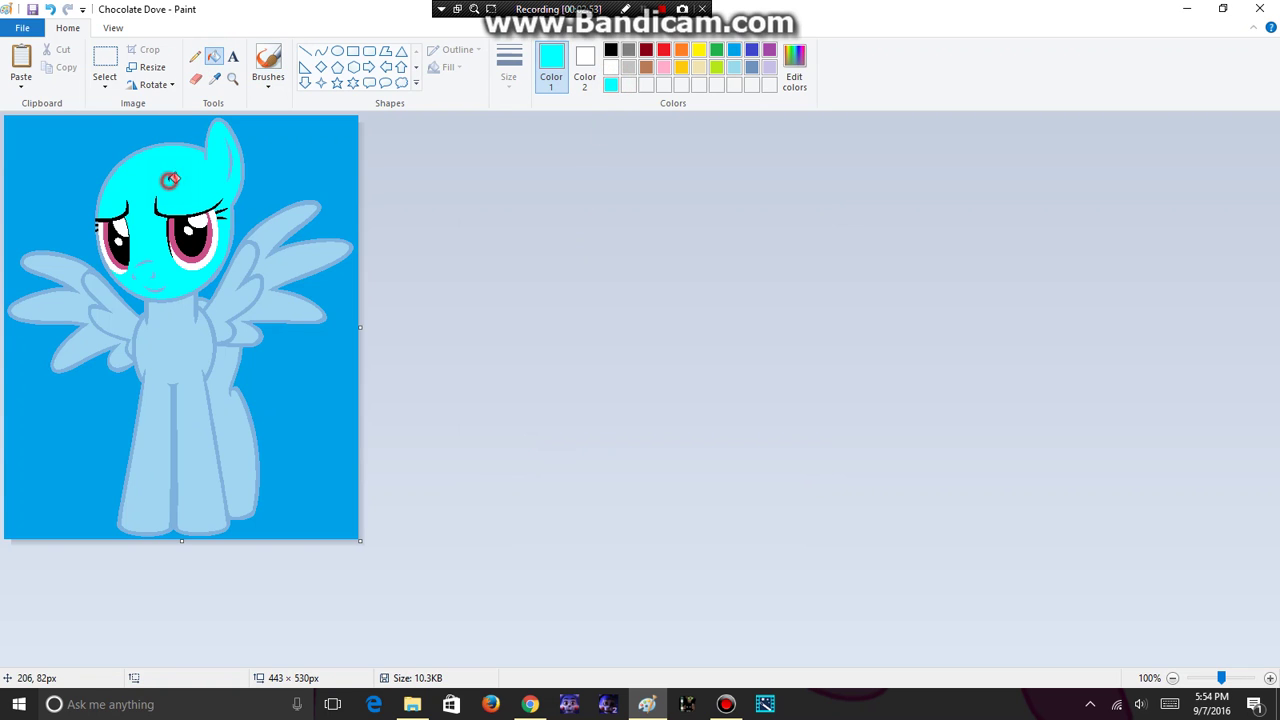
{"action": "left_click", "coordinate": [177, 358]}
{"action": "left_click", "coordinate": [74, 295]}
{"action": "left_click", "coordinate": [116, 314]}
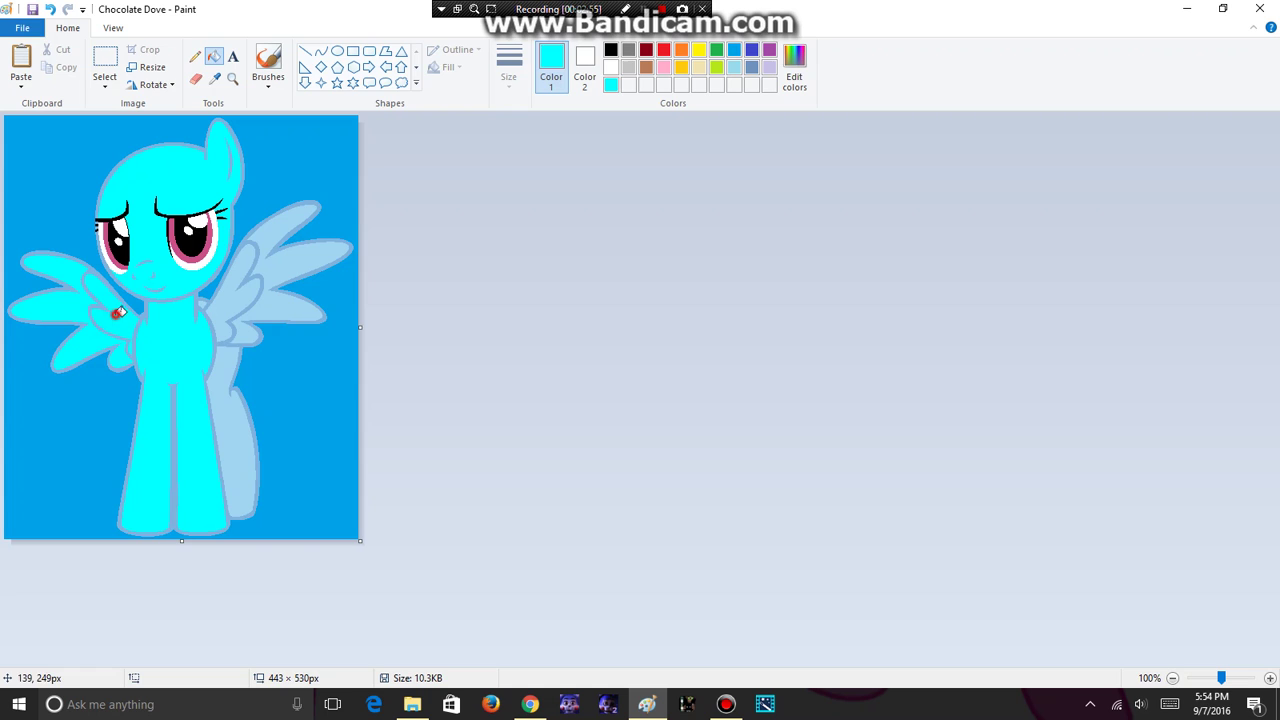
{"action": "left_click", "coordinate": [225, 382]}
{"action": "left_click", "coordinate": [225, 305]}
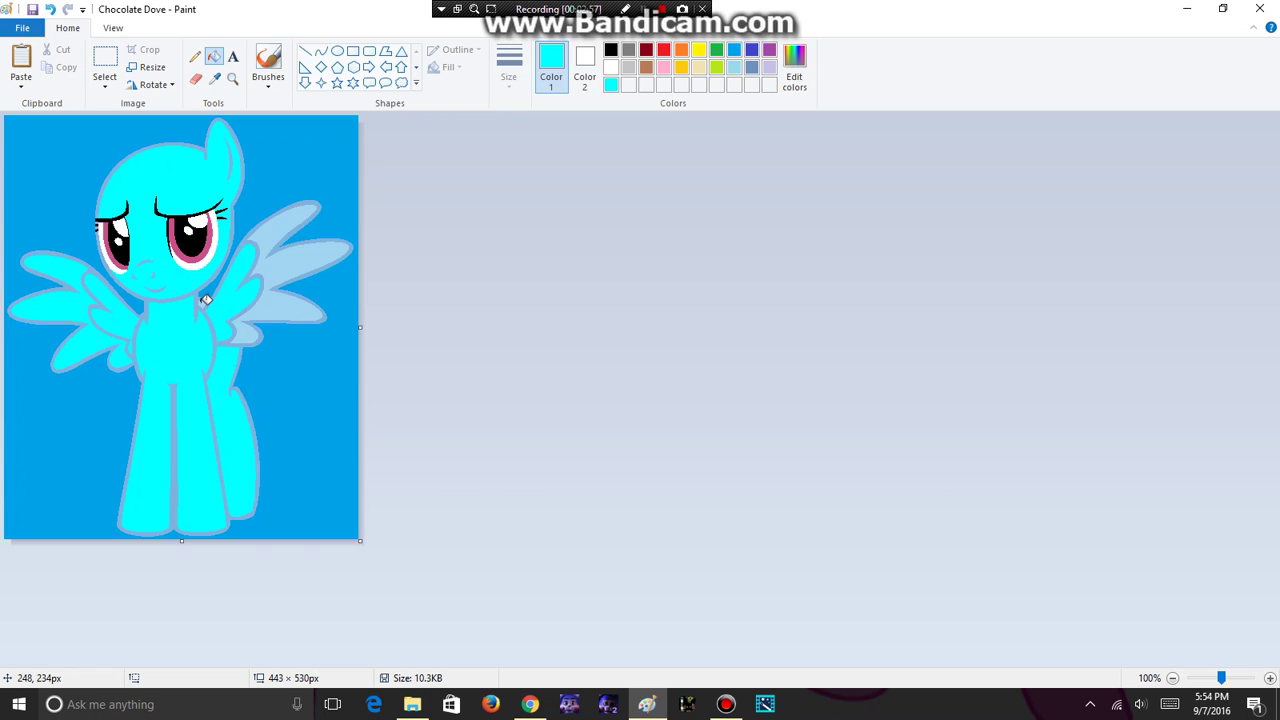
{"action": "left_click", "coordinate": [280, 269]}
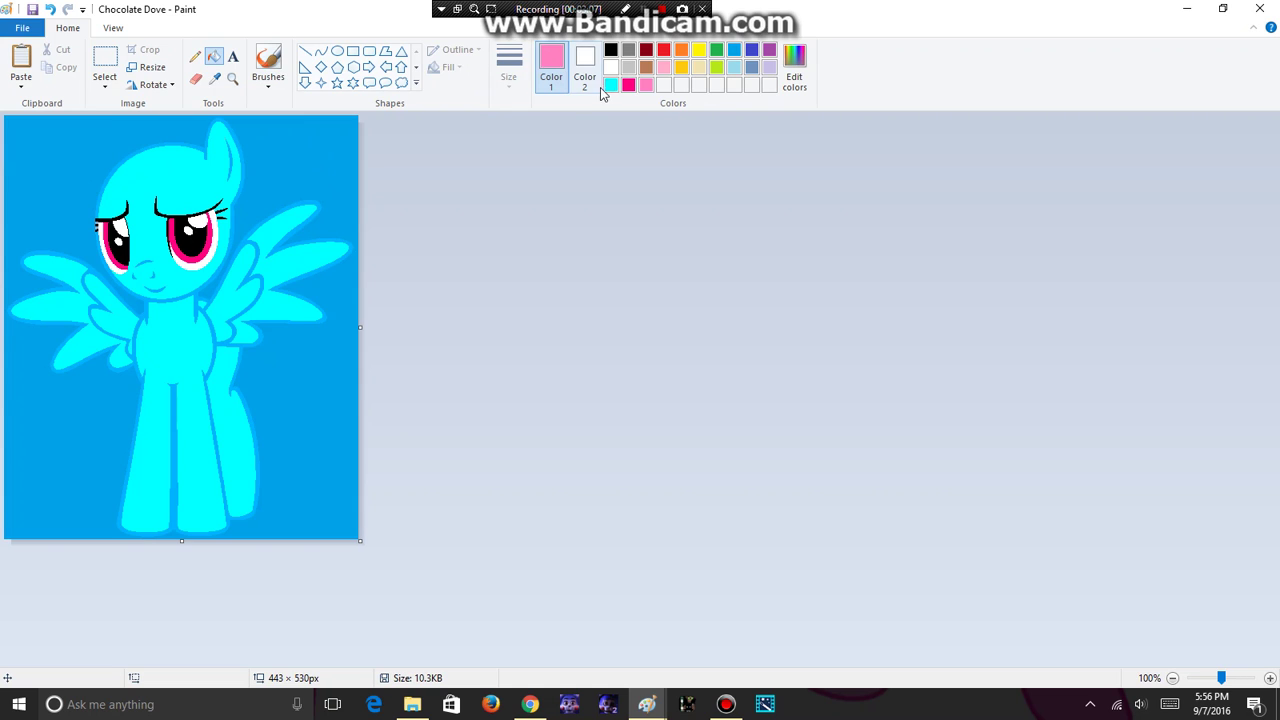
At 300% zoom, draw a bent pink curve across the top of the head for the mane
{"action": "left_click", "coordinate": [321, 51]}
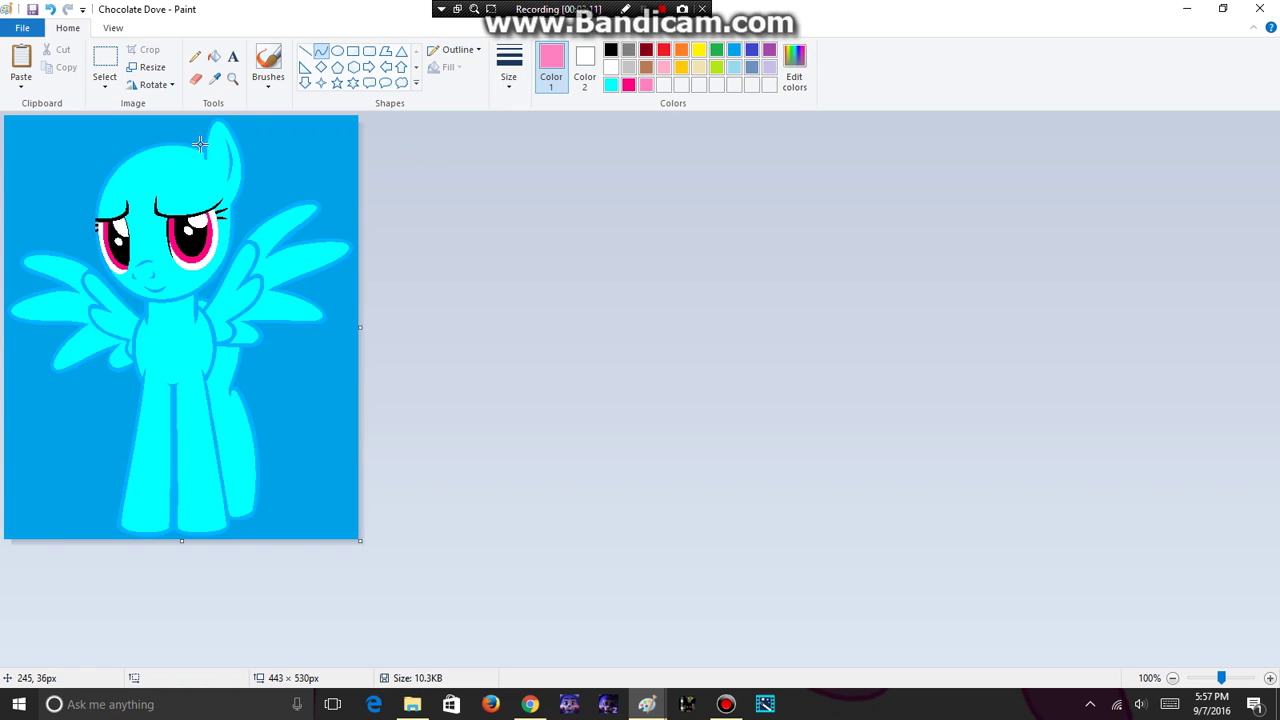
{"action": "left_click", "coordinate": [305, 53]}
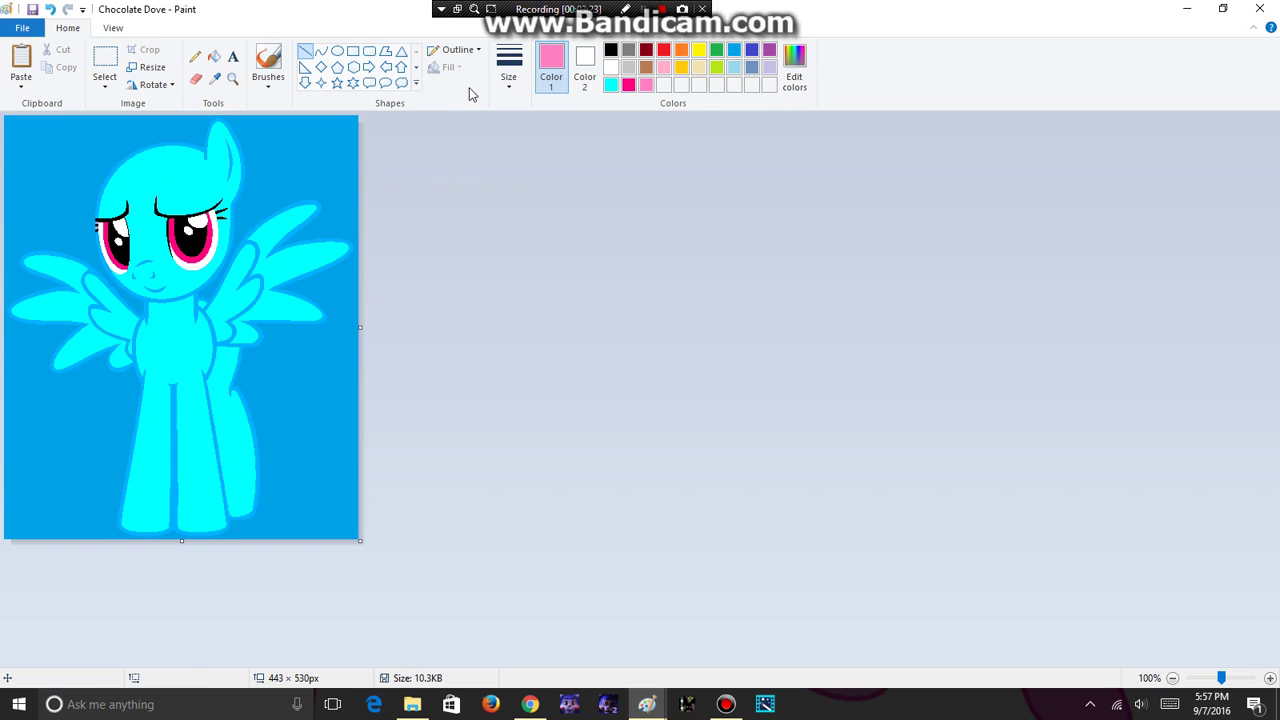
{"action": "left_click", "coordinate": [320, 51]}
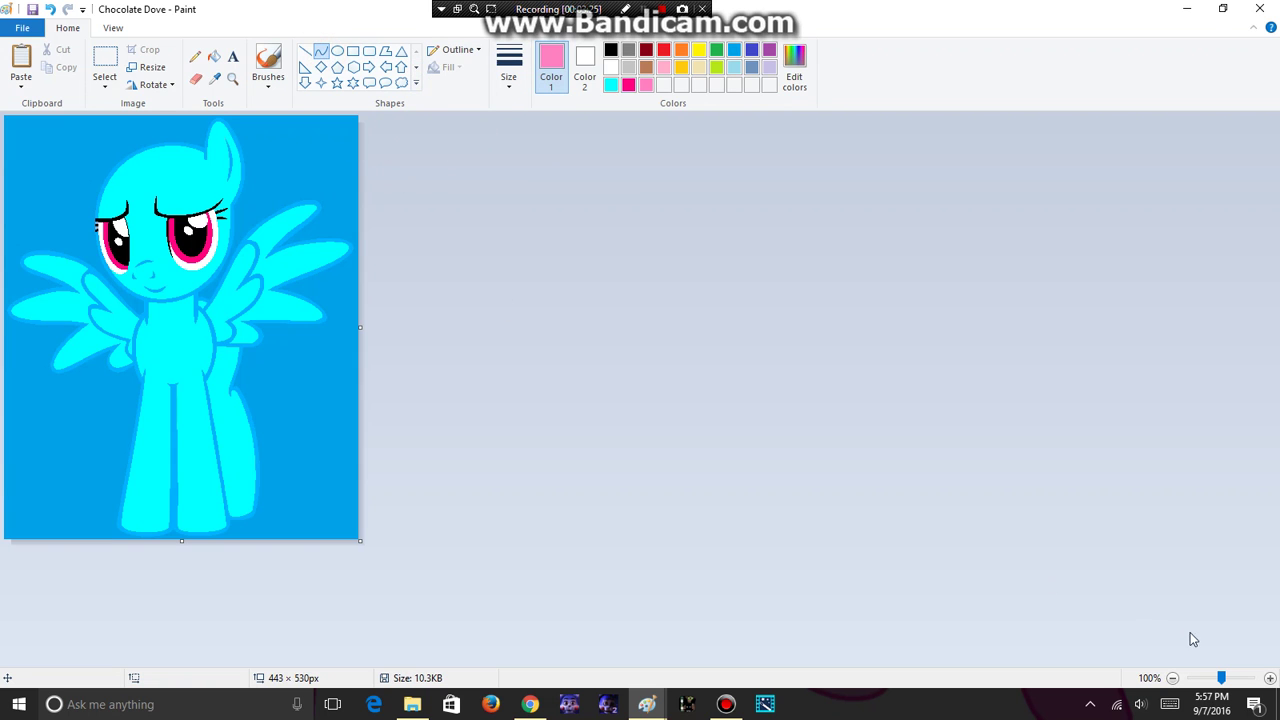
{"action": "left_click", "coordinate": [1228, 678]}
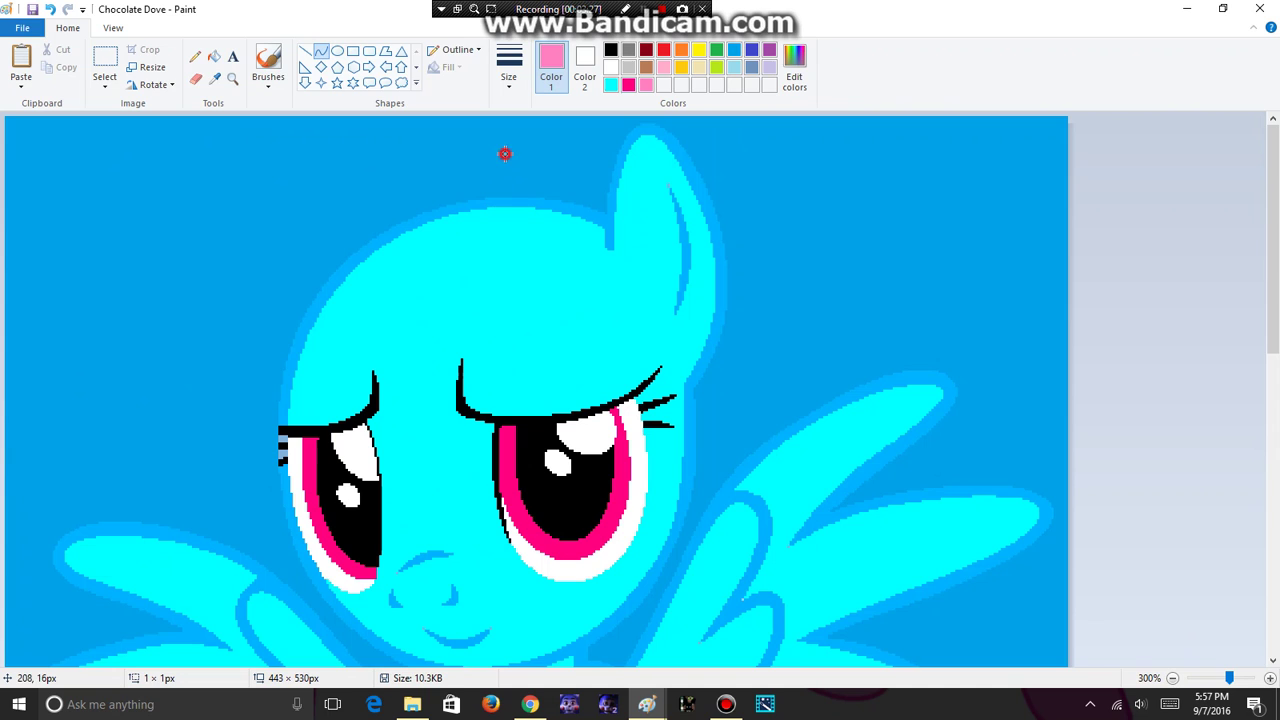
{"action": "left_click_drag", "start_coordinate": [508, 155], "coordinate": [316, 213]}
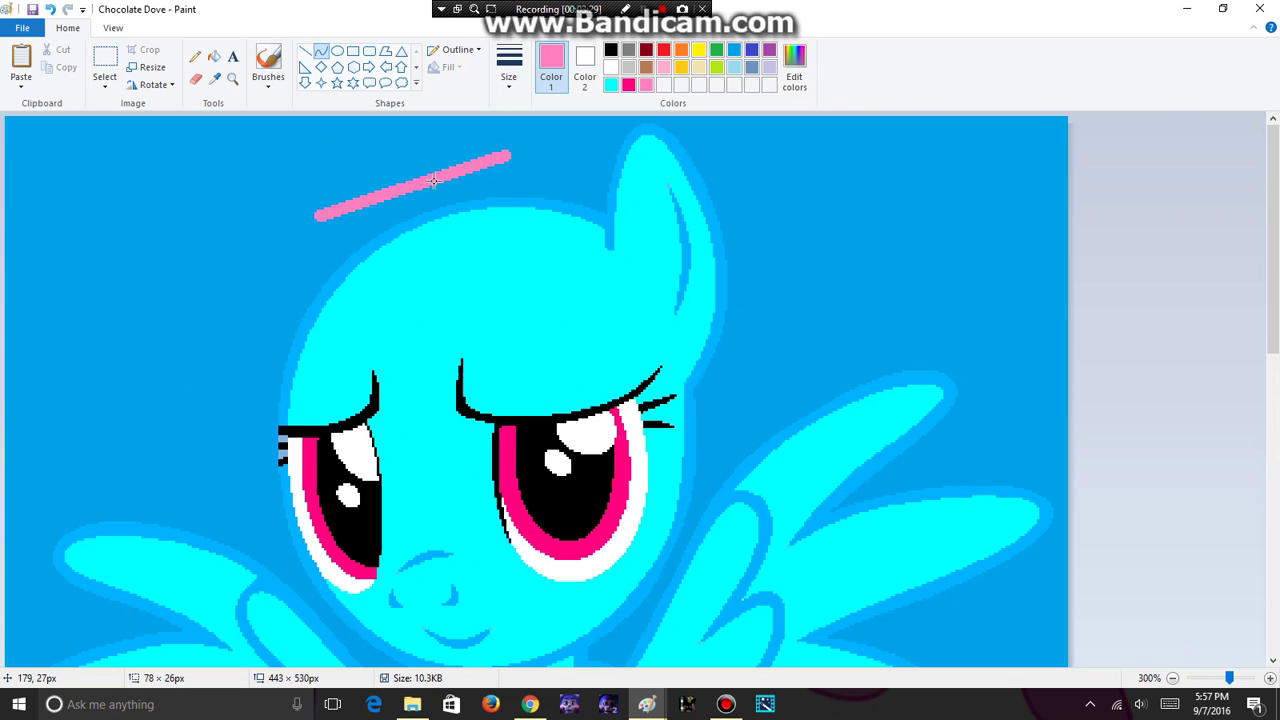
{"action": "left_click_drag", "start_coordinate": [434, 183], "coordinate": [398, 188]}
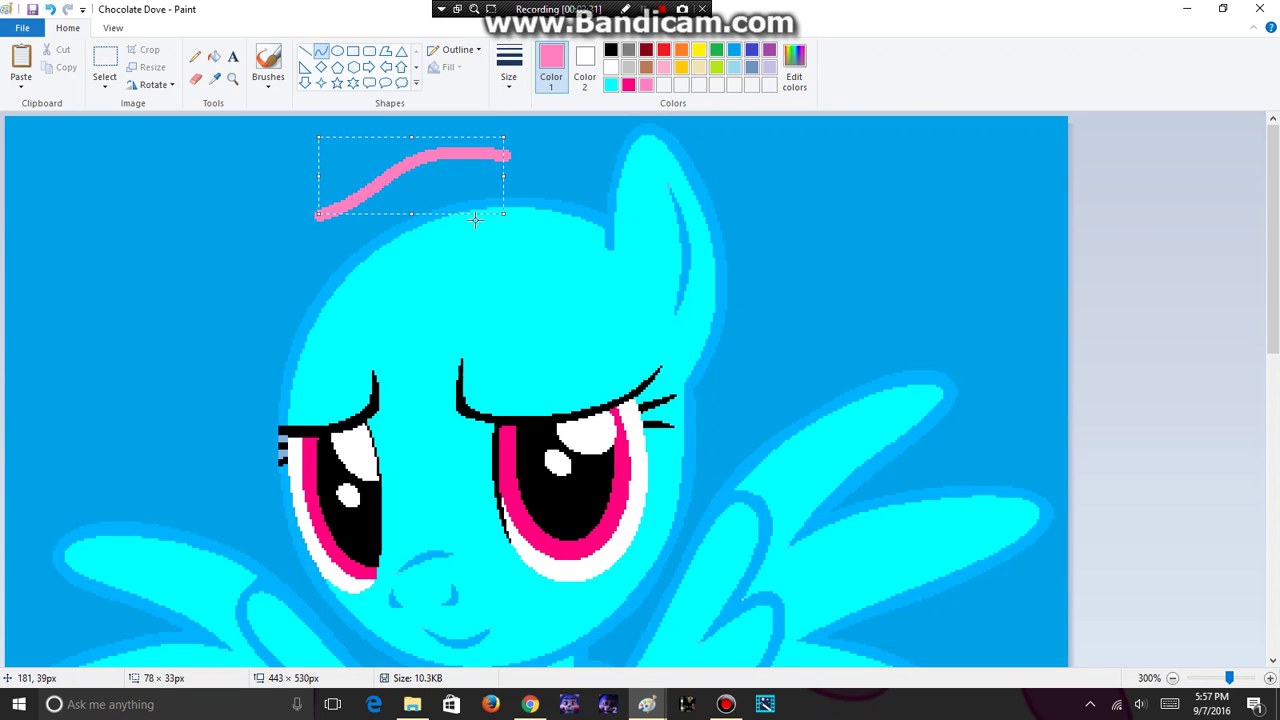
{"action": "left_click", "coordinate": [306, 224]}
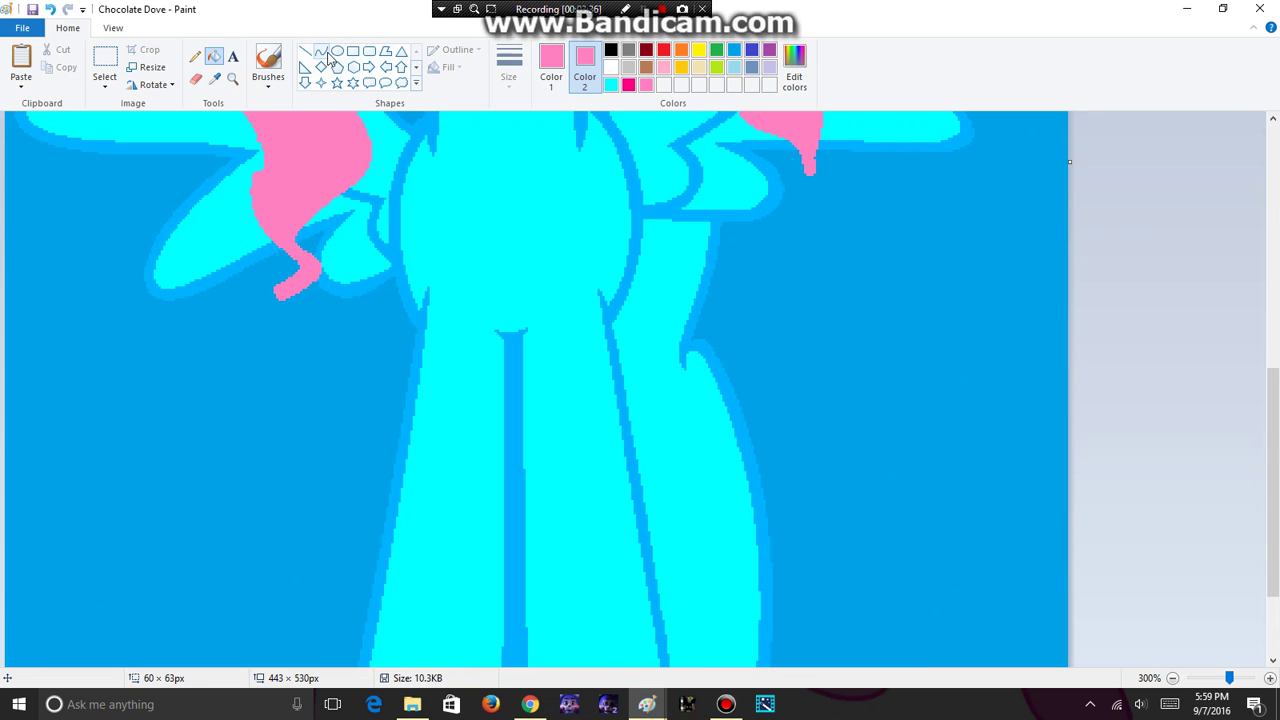
Draw an S-shaped pink tail curve from the pony's rear and paint the tail pink
{"action": "scroll", "coordinate": [634, 314], "scroll_direction": "up", "scroll_amount": 3}
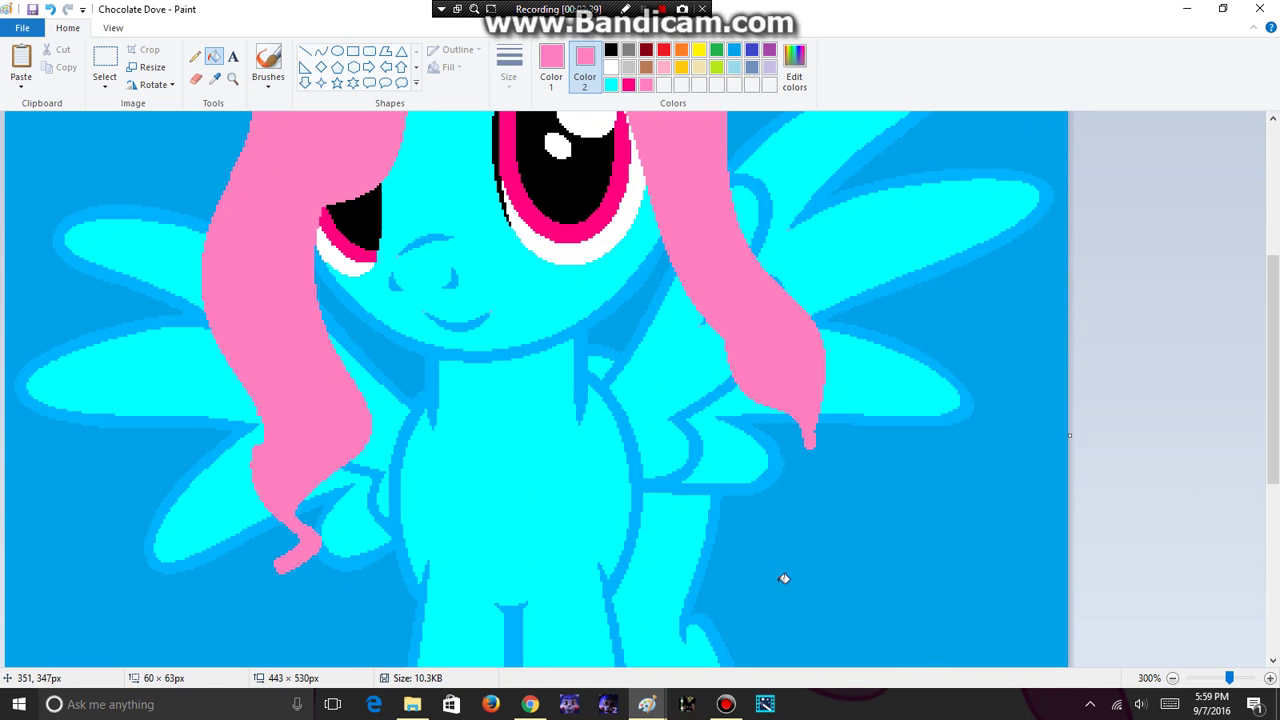
{"action": "scroll", "coordinate": [572, 254], "scroll_direction": "down", "scroll_amount": 4}
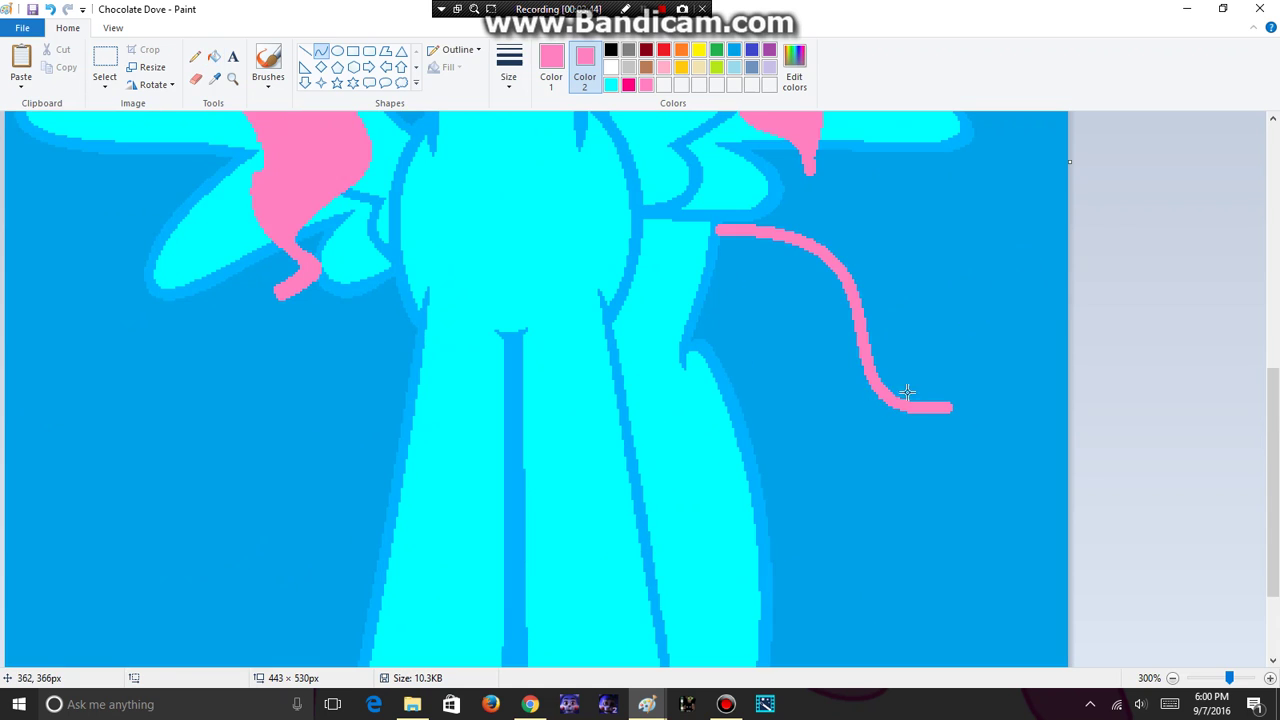
{"action": "mouse_move", "coordinate": [885, 398]}
{"action": "left_mouse_down"}
{"action": "mouse_move", "coordinate": [927, 613]}
{"action": "mouse_move", "coordinate": [943, 617]}
{"action": "left_mouse_up"}
{"action": "mouse_move", "coordinate": [923, 526]}
{"action": "left_mouse_down"}
{"action": "mouse_move", "coordinate": [1076, 397]}
{"action": "mouse_move", "coordinate": [734, 533]}
{"action": "mouse_move", "coordinate": [766, 531]}
{"action": "left_mouse_up"}
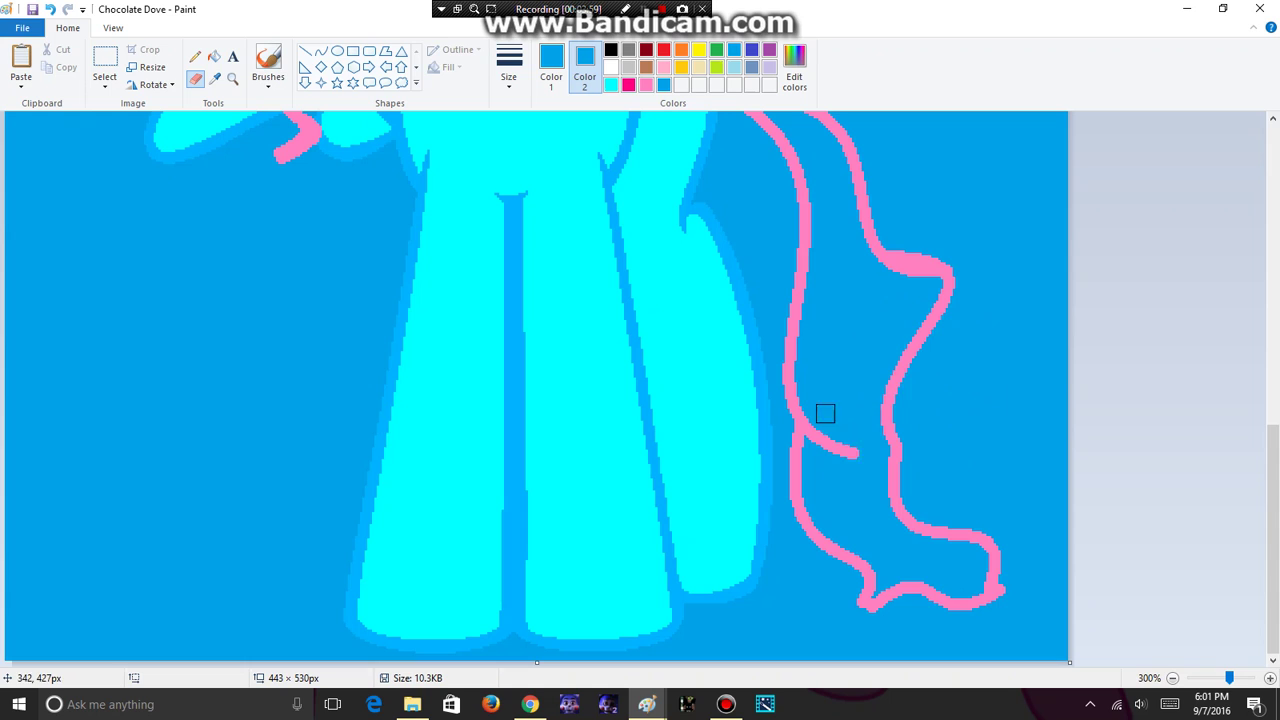
{"action": "left_click", "coordinate": [646, 84]}
{"action": "mouse_move", "coordinate": [850, 296]}
{"action": "left_mouse_down"}
{"action": "mouse_move", "coordinate": [853, 333]}
{"action": "mouse_move", "coordinate": [859, 324]}
{"action": "left_mouse_up"}
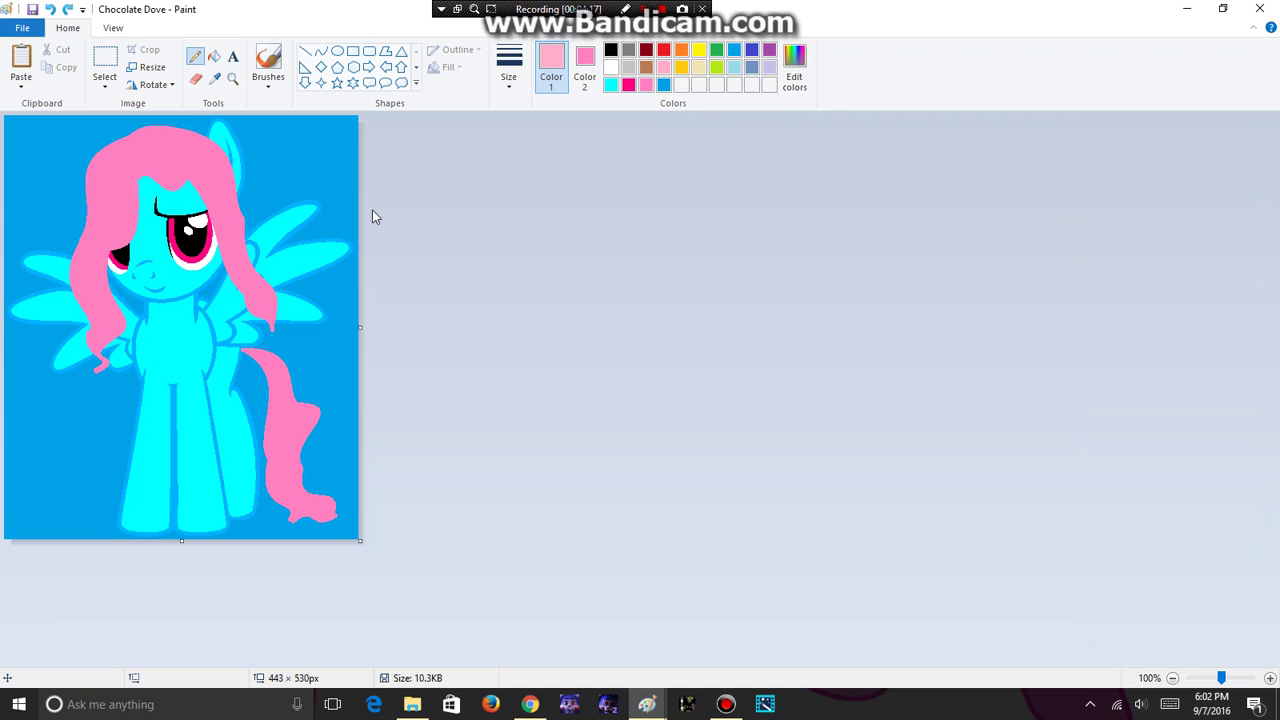
Fill the ring in the mane solid purple and draw a purple right triangle beside it
{"action": "left_click", "coordinate": [337, 51]}
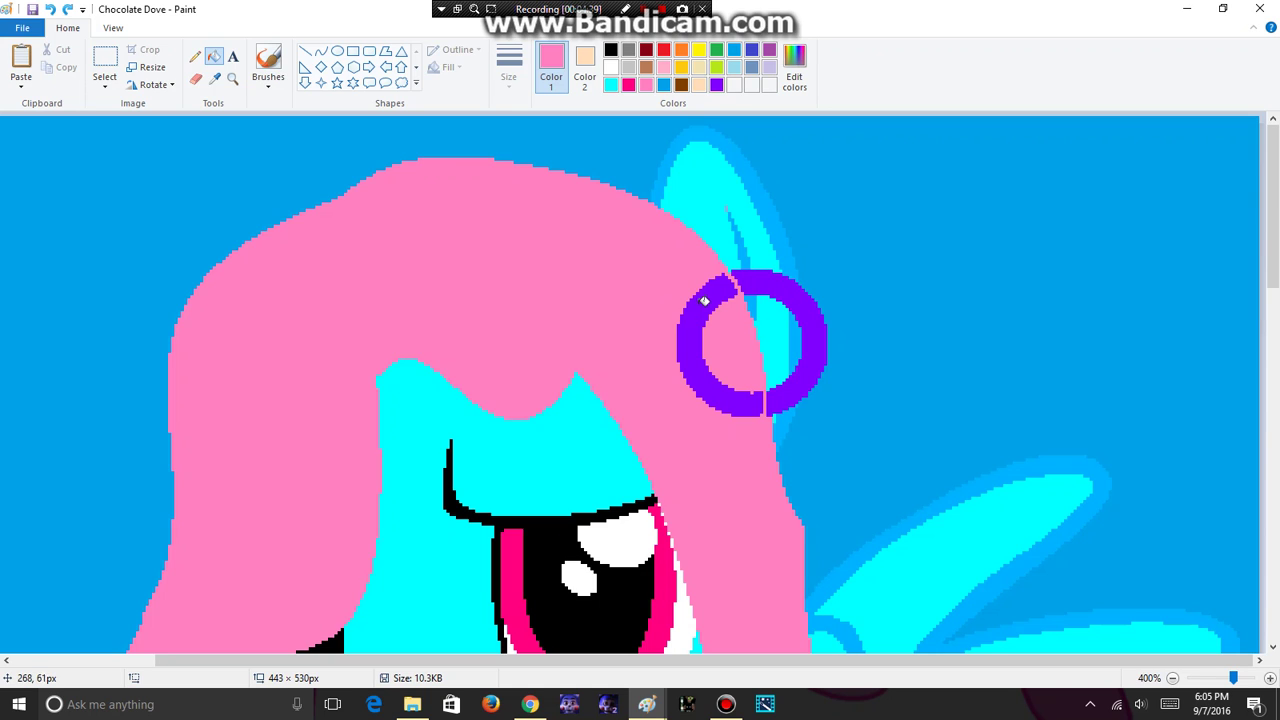
{"action": "left_click", "coordinate": [704, 300]}
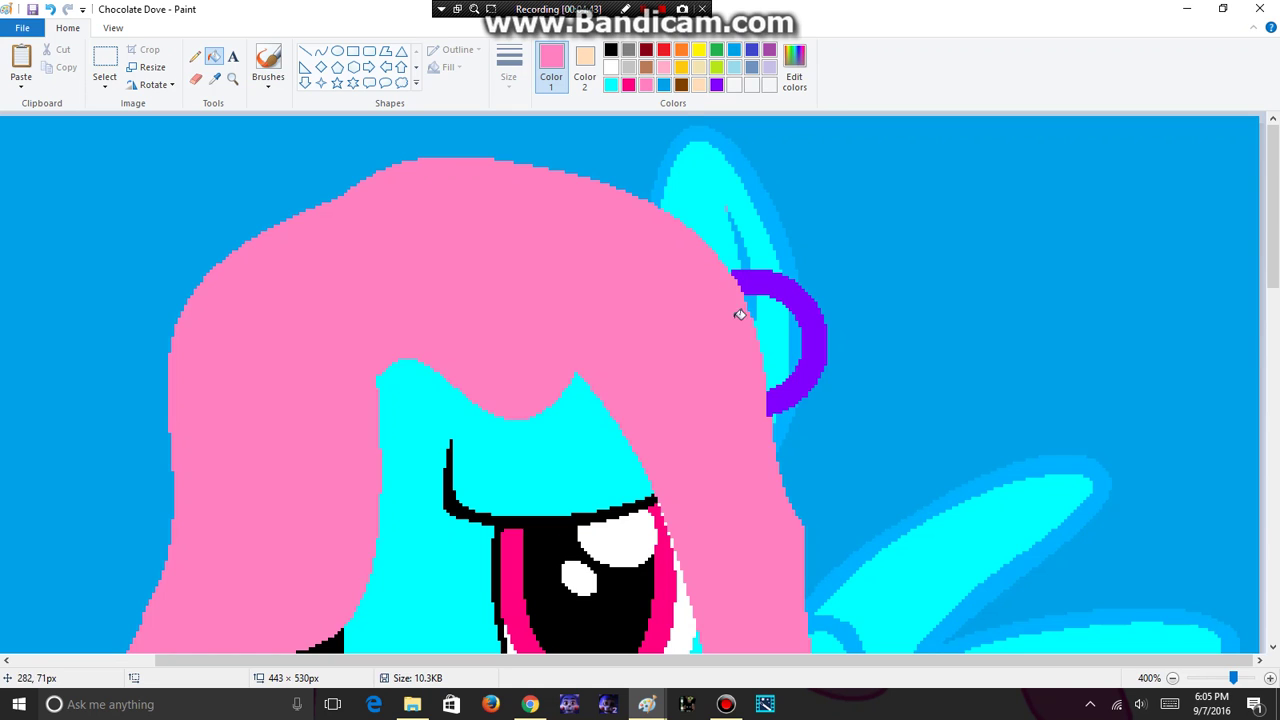
{"action": "left_click", "coordinate": [716, 84]}
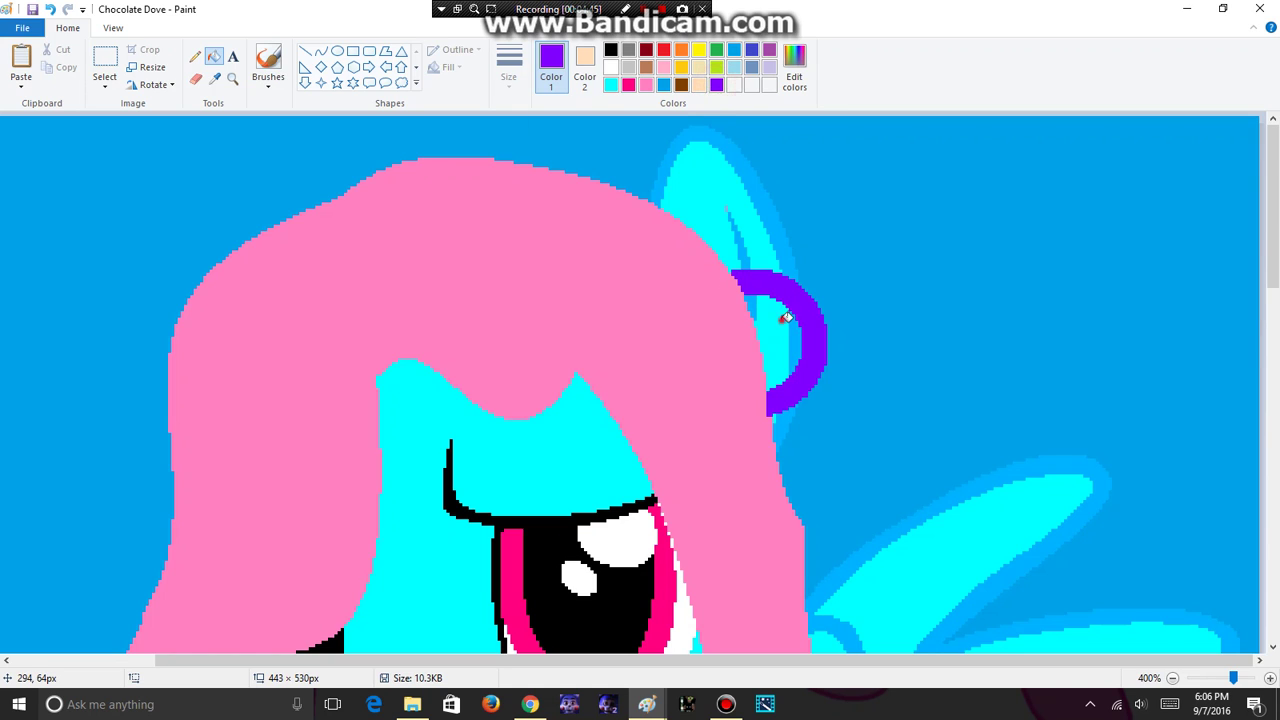
{"action": "left_click", "coordinate": [787, 317]}
{"action": "left_click", "coordinate": [791, 323]}
{"action": "left_click", "coordinate": [757, 302]}
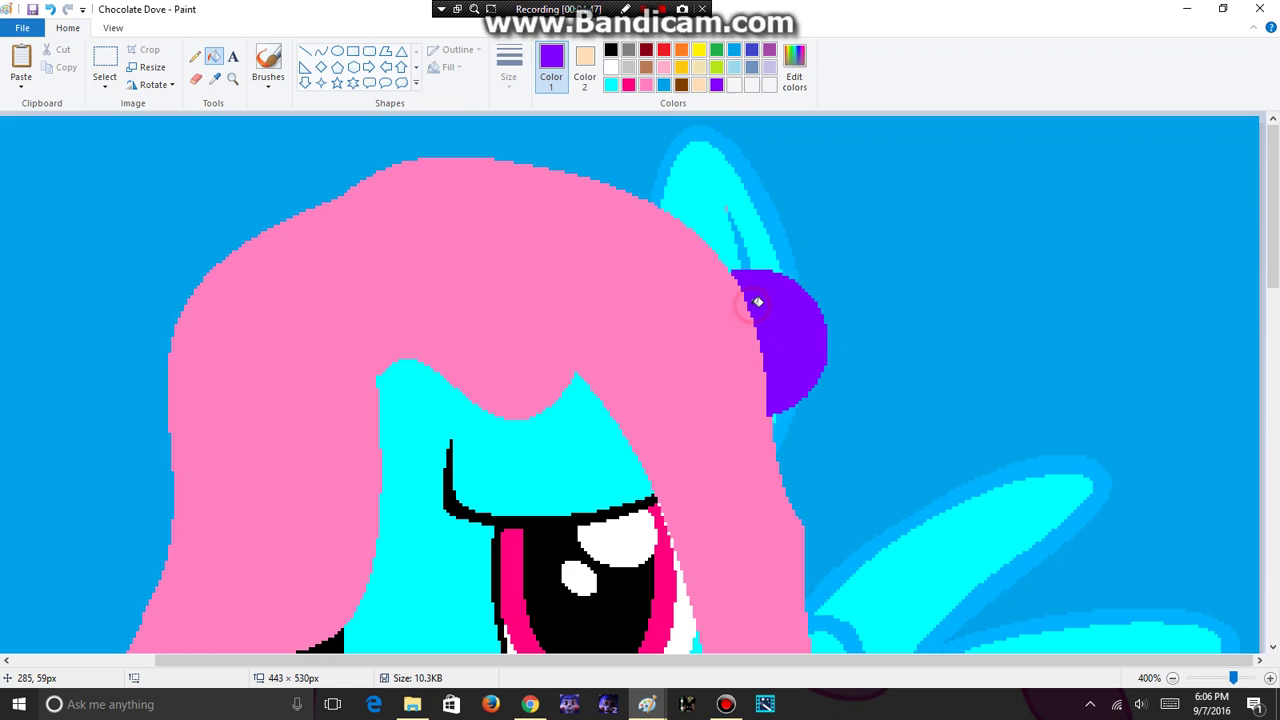
{"action": "left_click", "coordinate": [309, 73]}
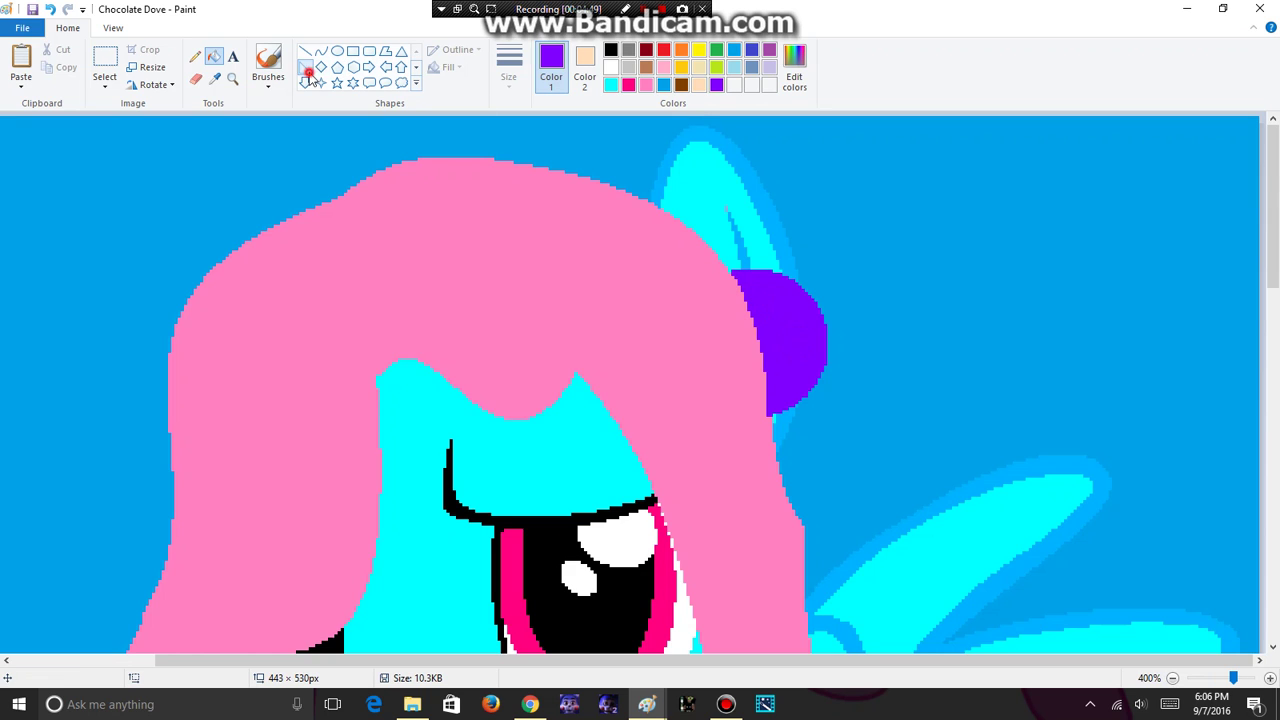
{"action": "left_click_drag", "start_coordinate": [800, 326], "coordinate": [1056, 108]}
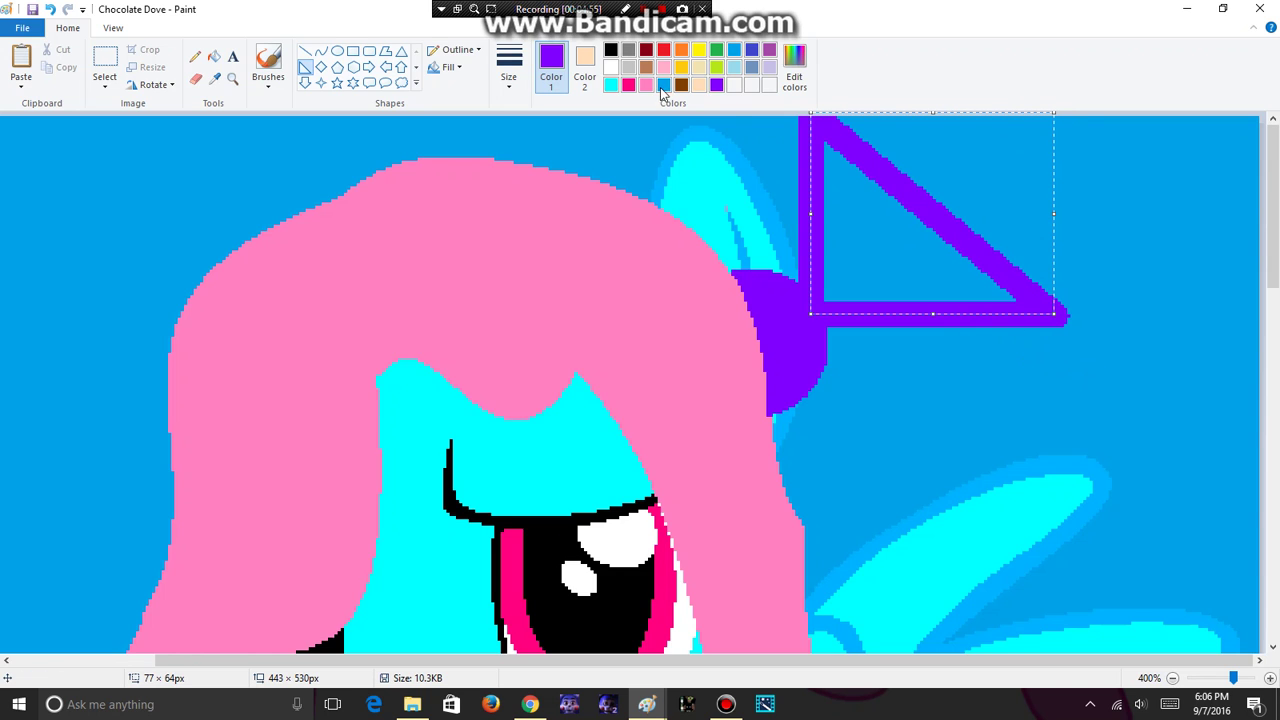
Fill the bow's triangle with purple
{"action": "left_click", "coordinate": [628, 85]}
{"action": "left_click", "coordinate": [214, 56]}
{"action": "key", "text": "ctrl+Page_Down"}
{"action": "key", "text": "ctrl+Page_Down"}
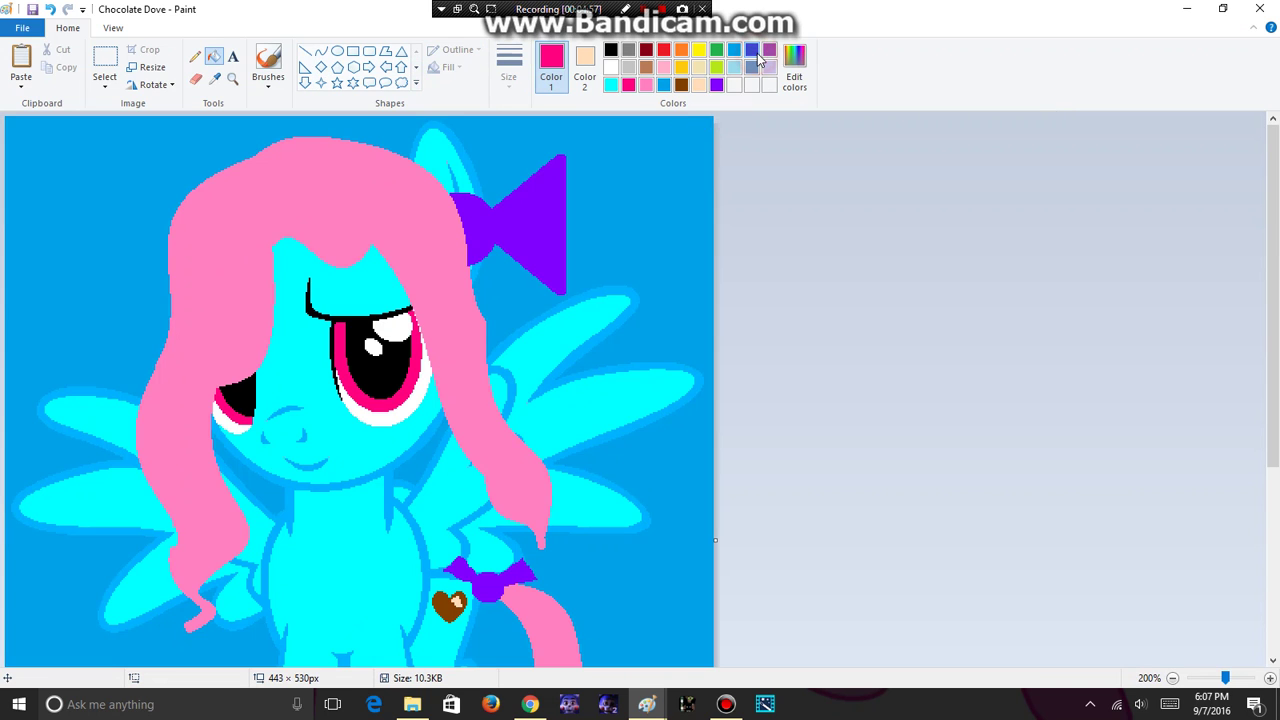
Fill the blue background purple, undoing the accidental purple fill of the outline
{"action": "left_click", "coordinate": [769, 50]}
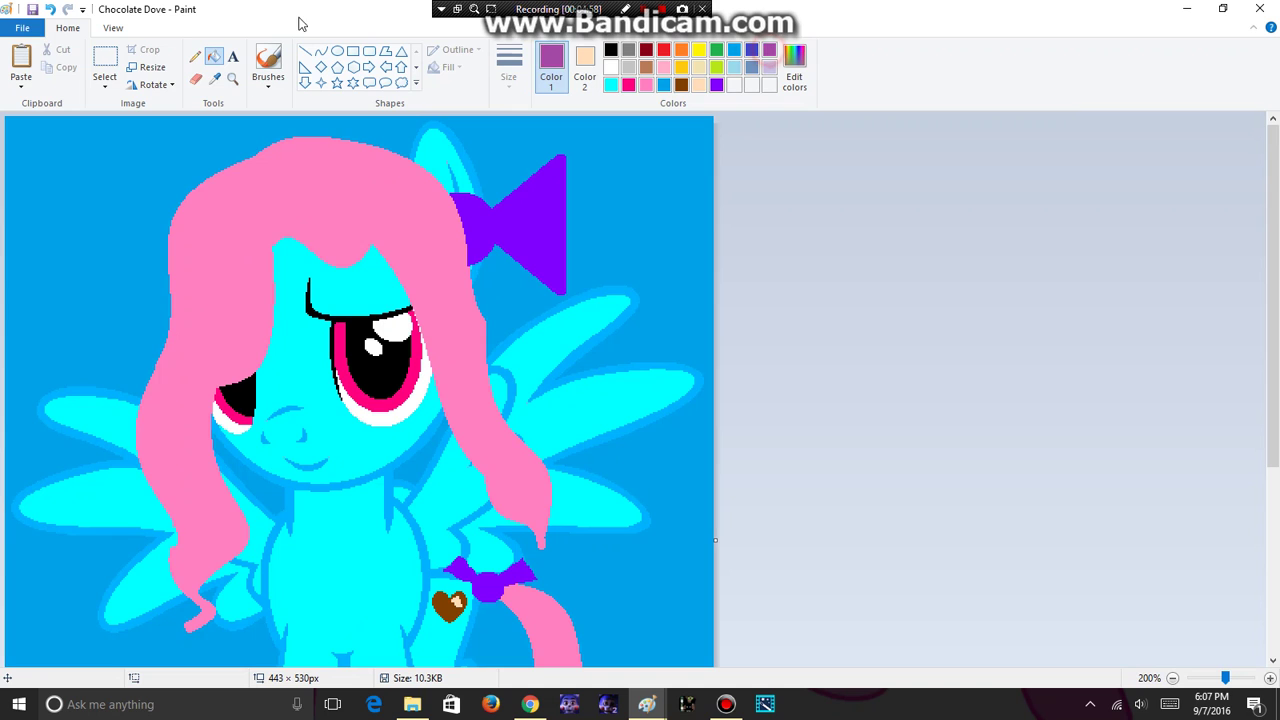
{"action": "left_click", "coordinate": [145, 148]}
{"action": "scroll", "coordinate": [276, 290], "scroll_direction": "down", "scroll_amount": 3}
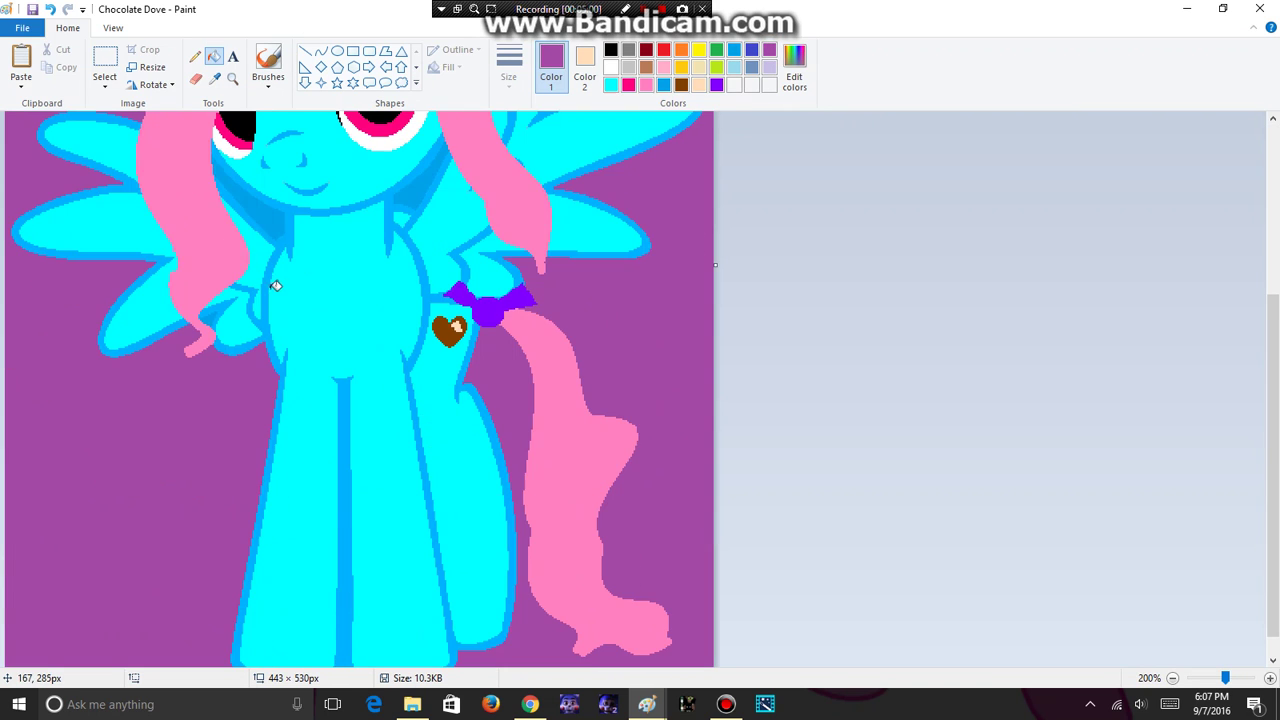
{"action": "left_click", "coordinate": [205, 318]}
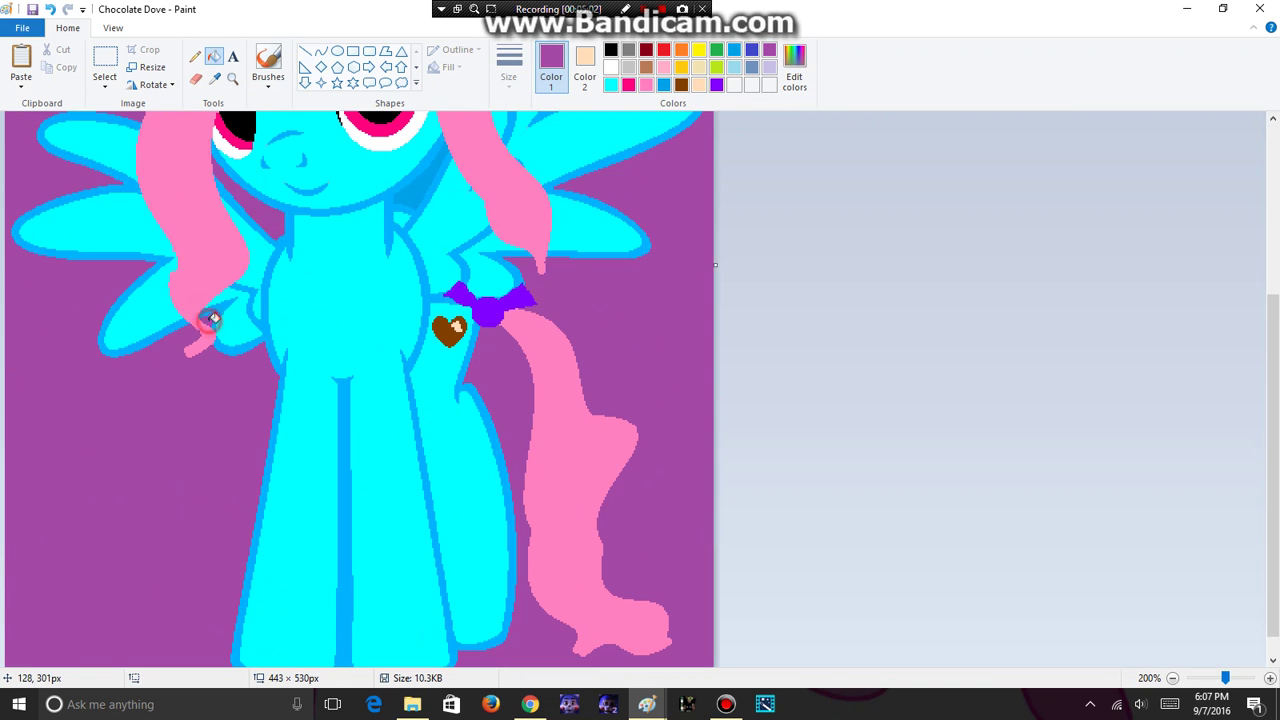
{"action": "left_click", "coordinate": [346, 454]}
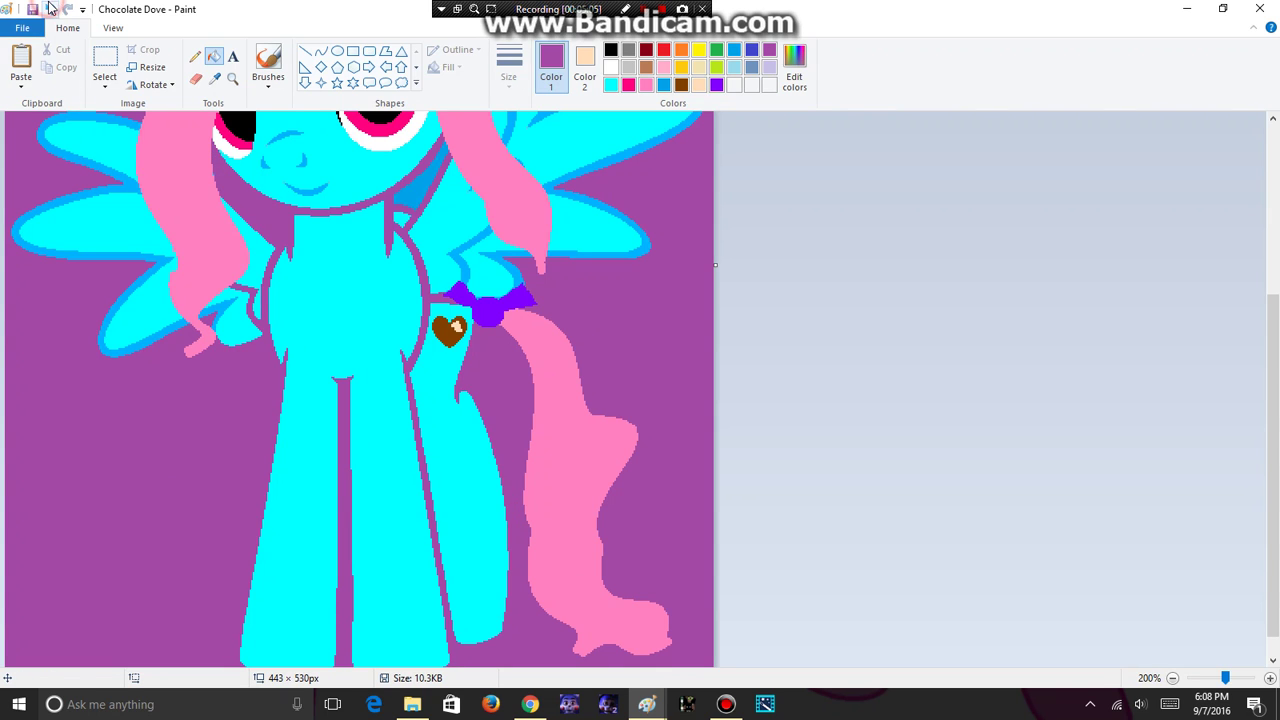
{"action": "left_click", "coordinate": [50, 7]}
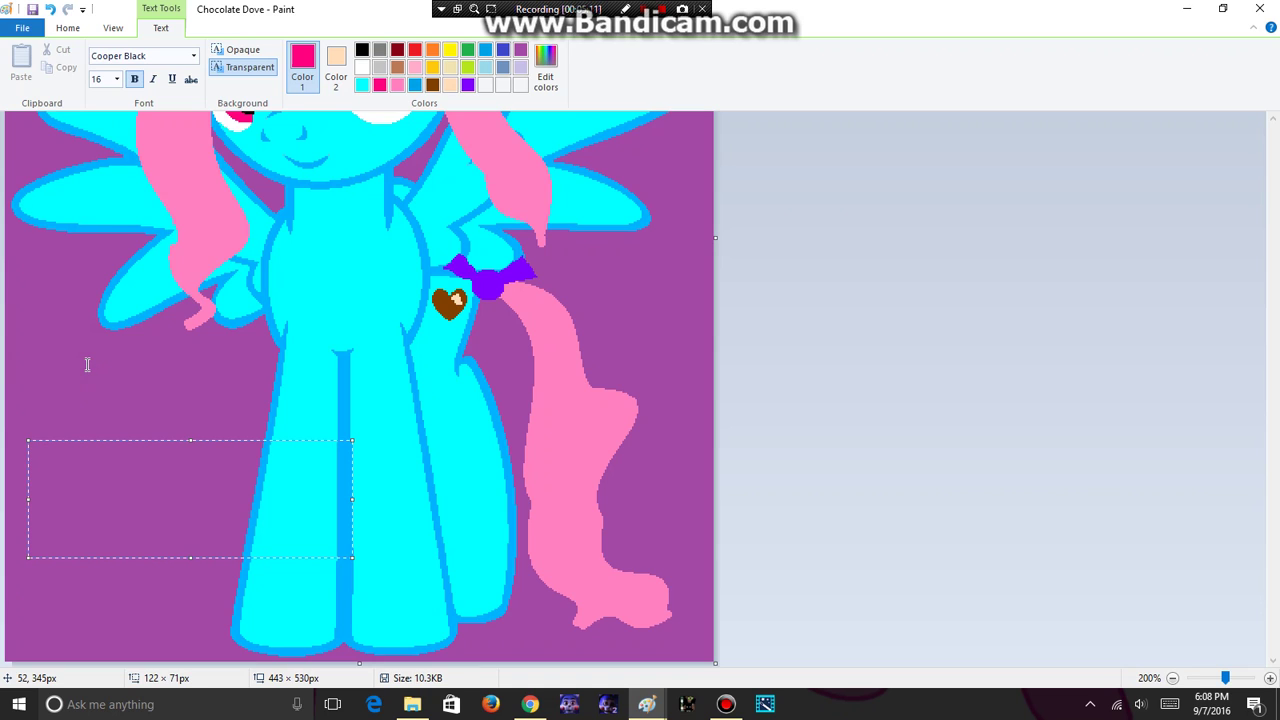
Place pink bold 'Chocolate Dove' at the lower left, with Dove wrapped onto a second line
{"action": "type", "text": "Chocolate"}
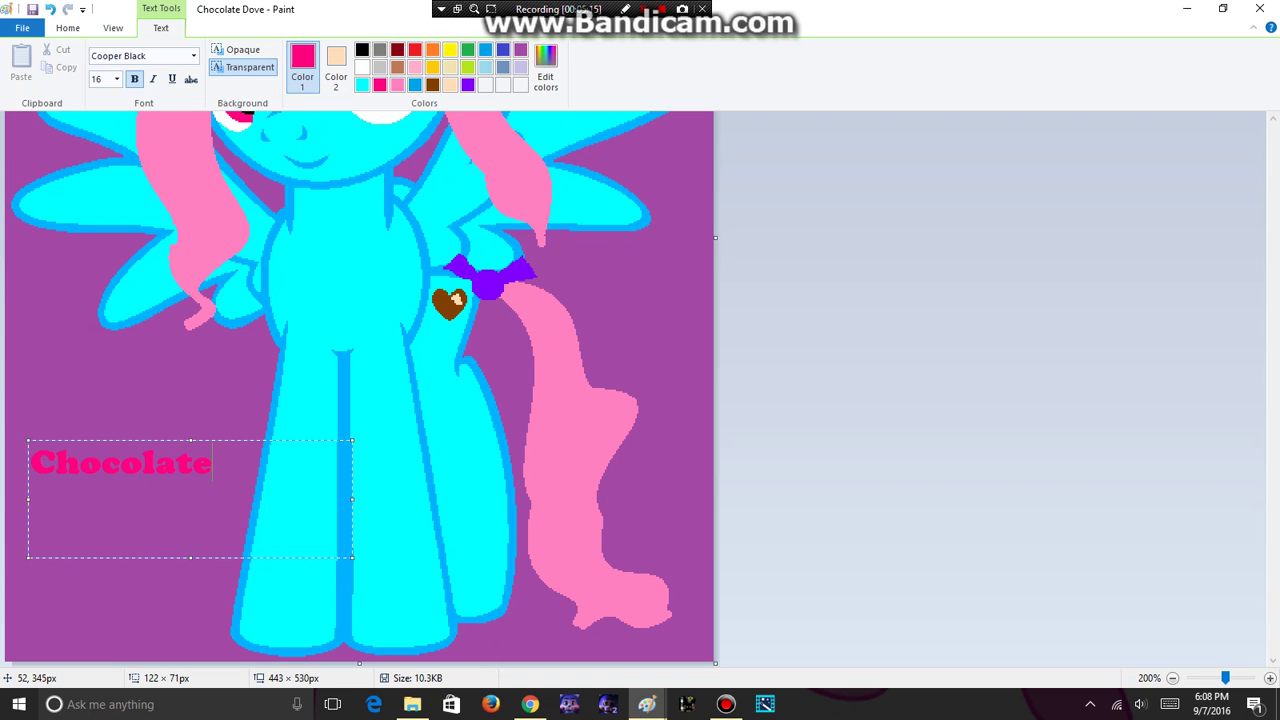
{"action": "type", "text": " Dove"}
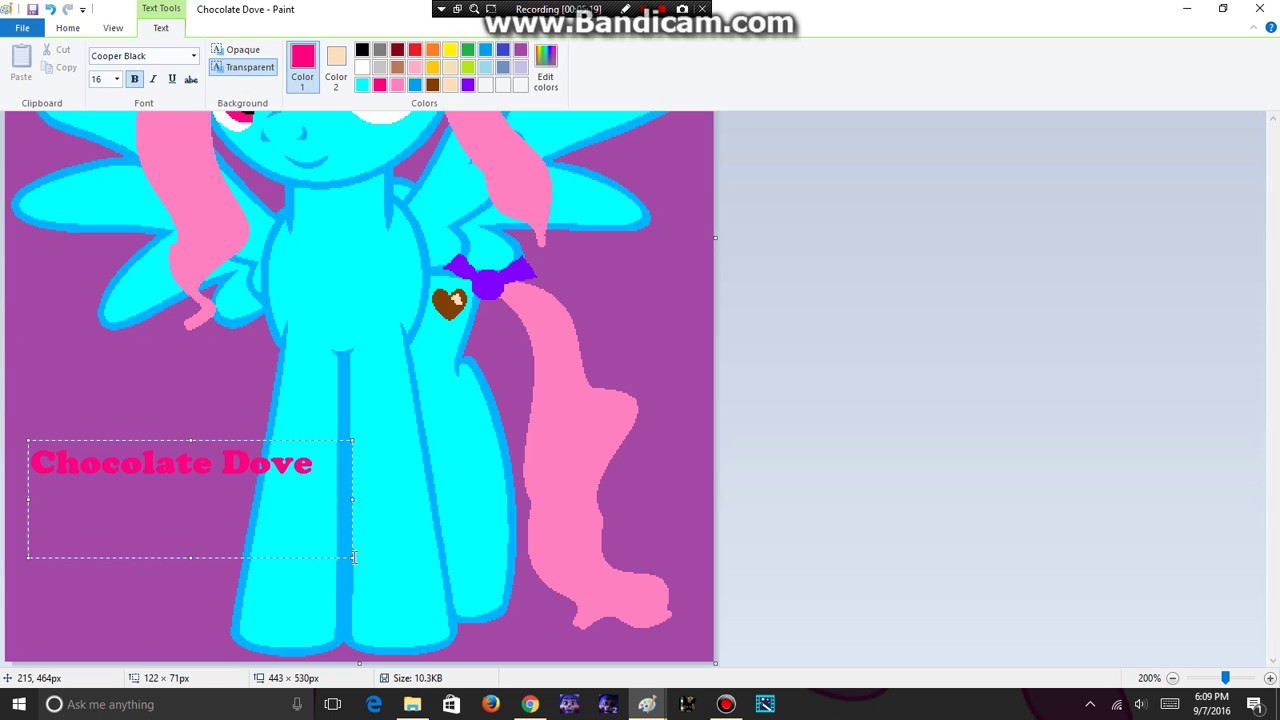
{"action": "left_click_drag", "start_coordinate": [352, 557], "coordinate": [246, 520]}
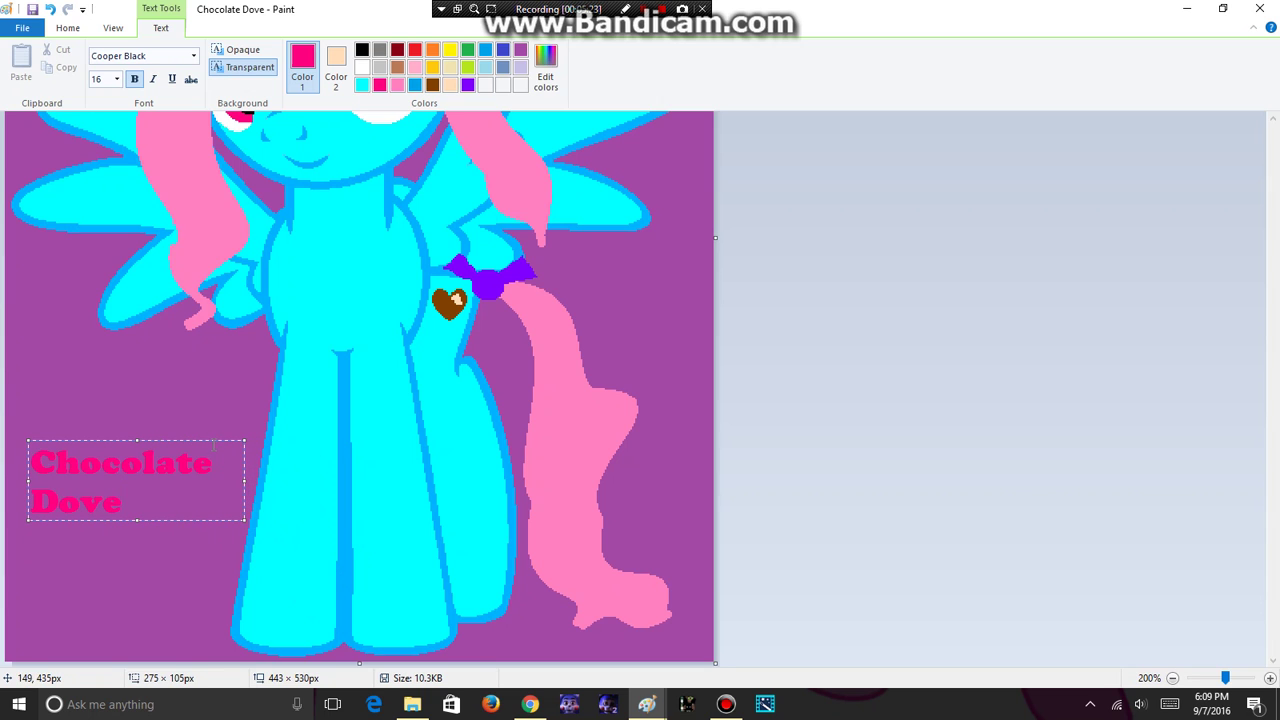
{"action": "left_click_drag", "start_coordinate": [211, 442], "coordinate": [213, 412]}
{"action": "left_click", "coordinate": [252, 370]}
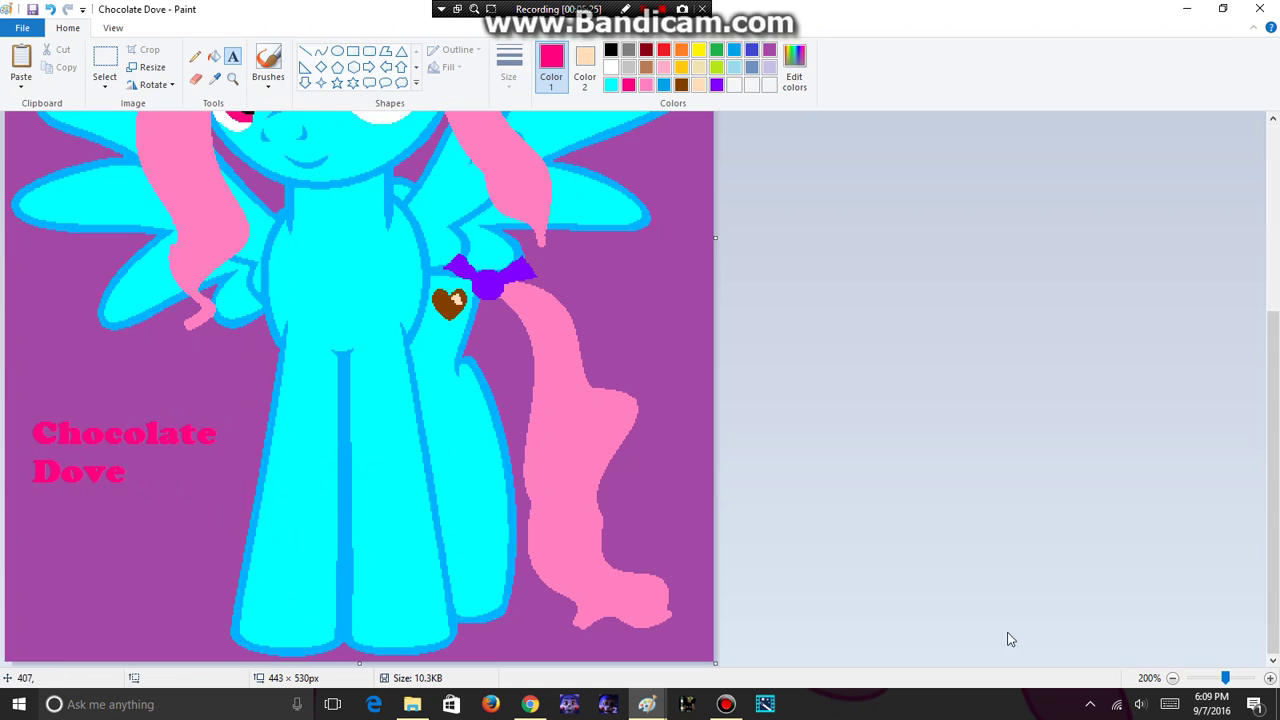
Zoom the picture to 100%, then switch to the DeviantArt submission page in Chrome
{"action": "left_click_drag", "start_coordinate": [1226, 678], "coordinate": [1221, 678]}
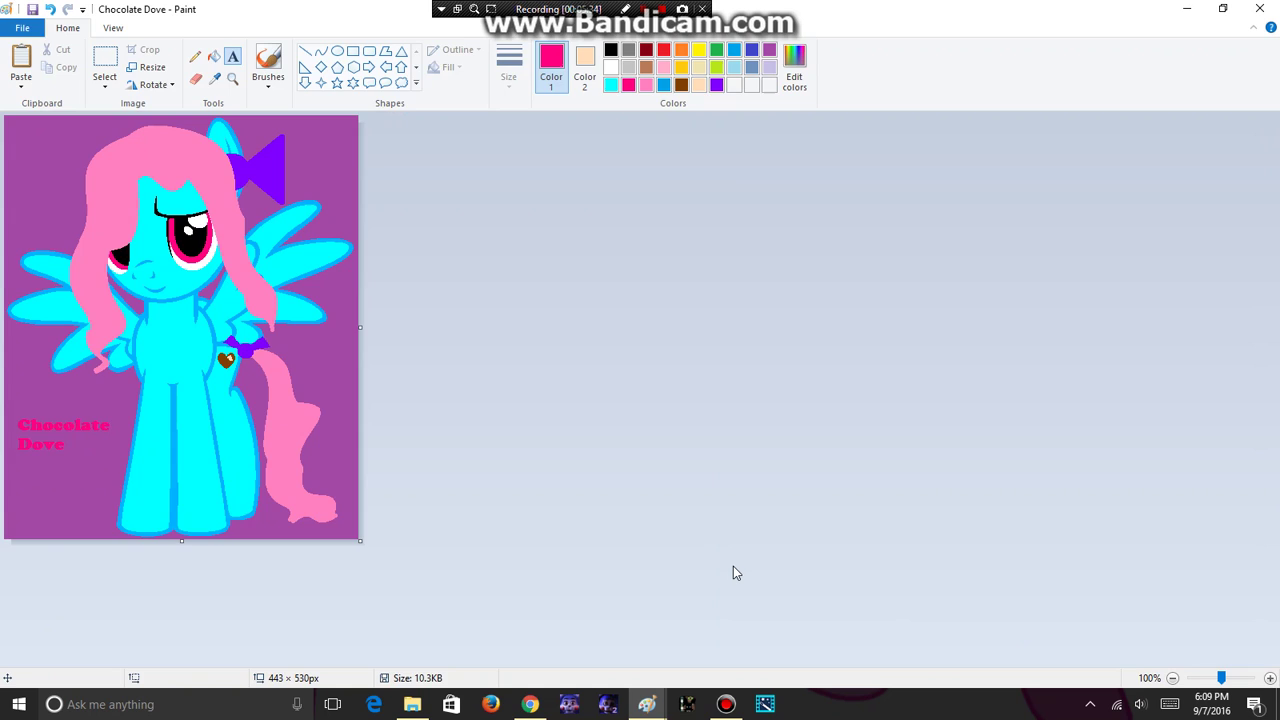
{"action": "key", "text": "alt+Tab"}
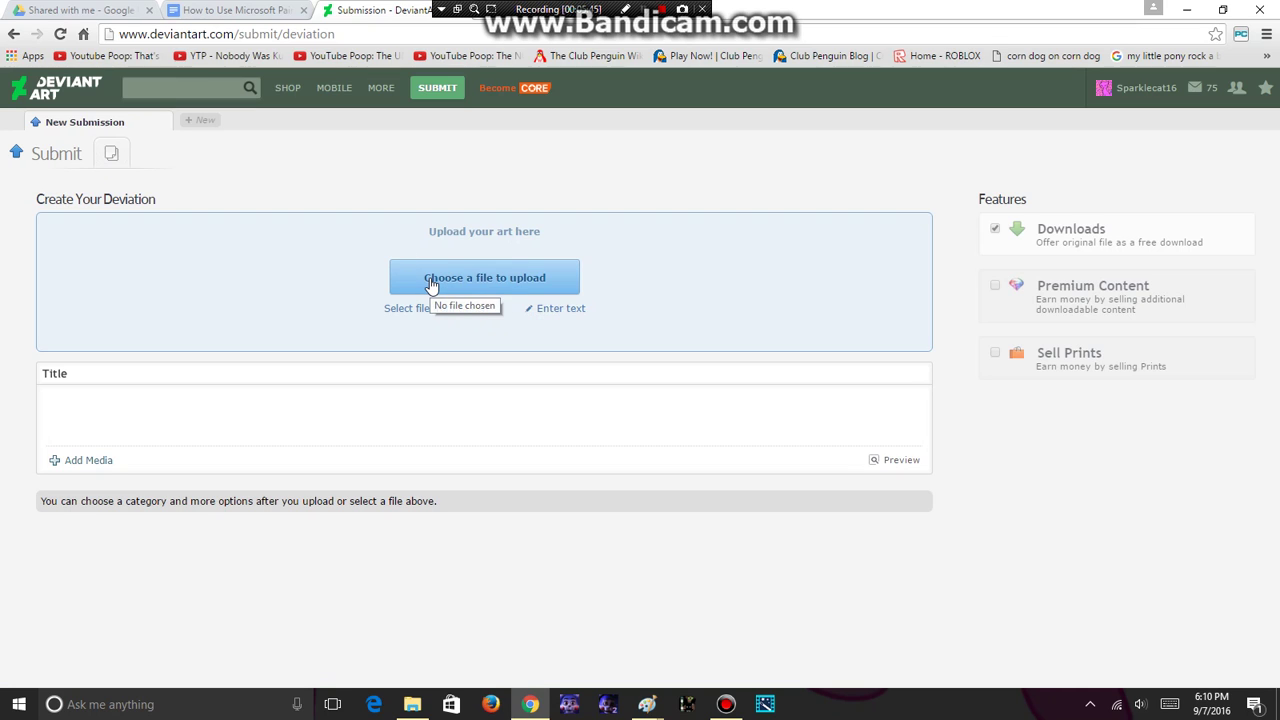
Upload Chocolate Dove.png as the deviation and look over the submission form
{"action": "left_click", "coordinate": [431, 286]}
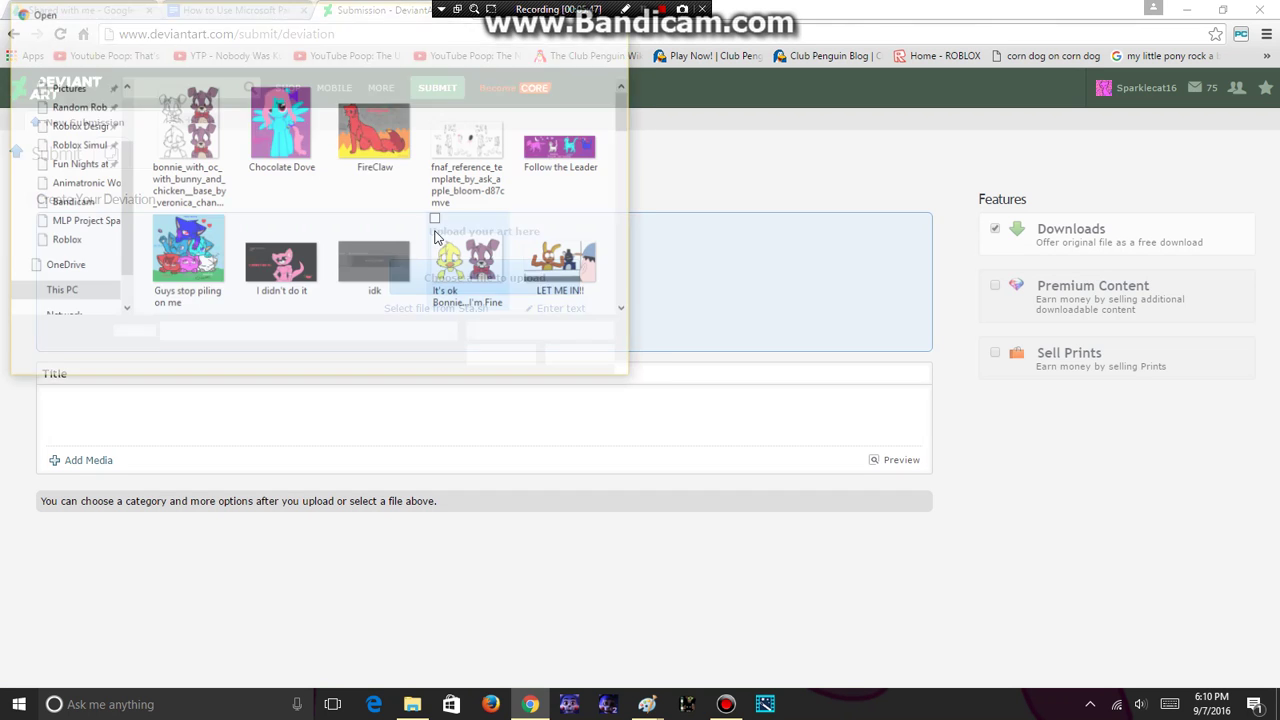
{"action": "double_click", "coordinate": [285, 135]}
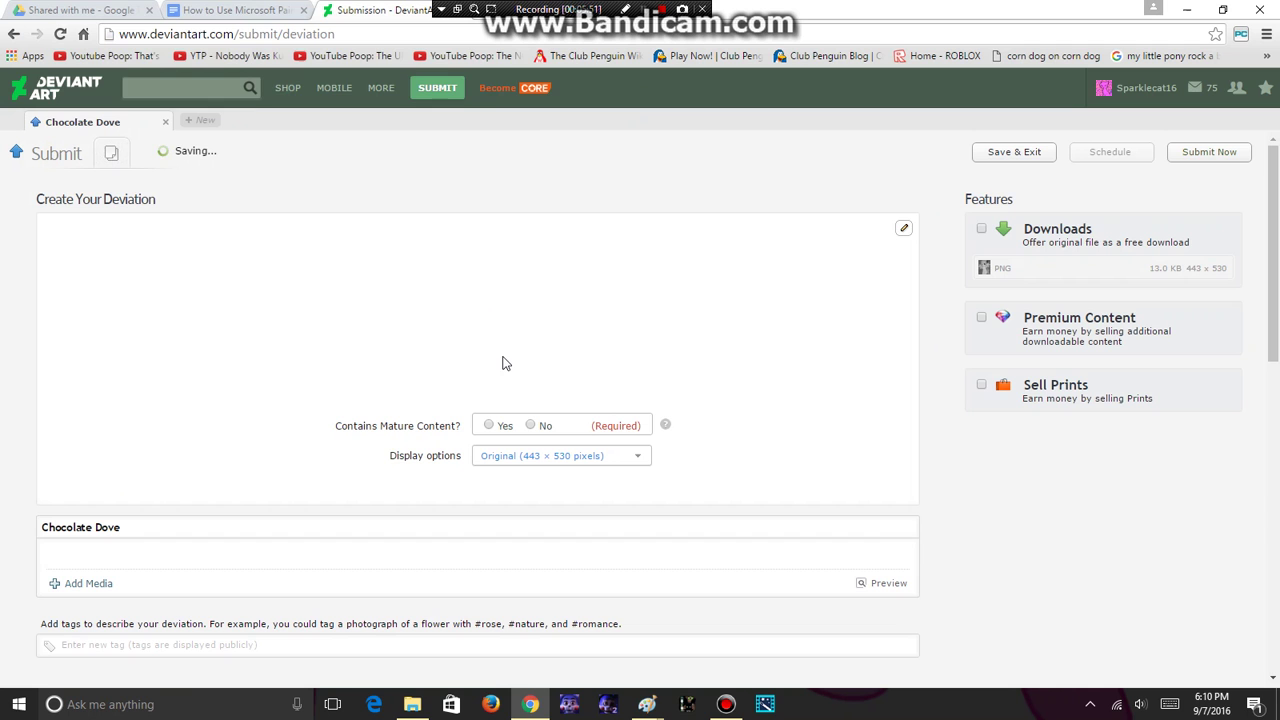
{"action": "scroll", "coordinate": [541, 318], "scroll_direction": "down", "scroll_amount": 5}
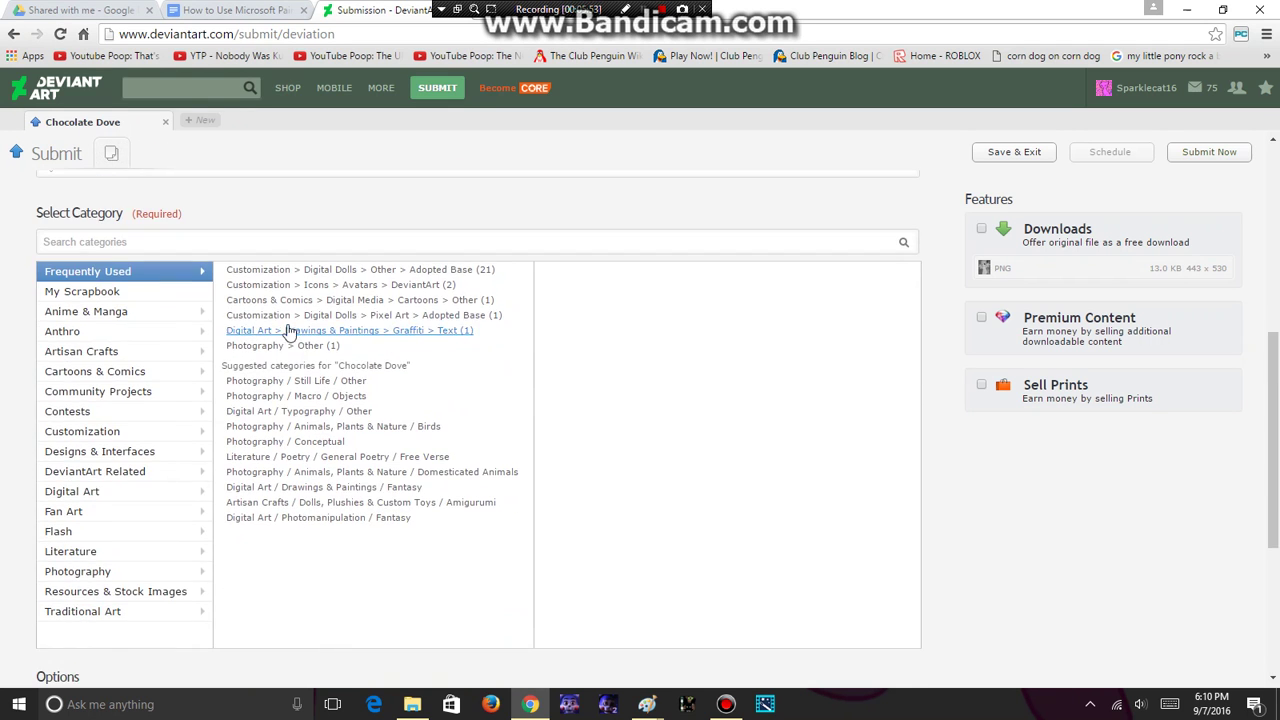
{"action": "scroll", "coordinate": [229, 360], "scroll_direction": "up", "scroll_amount": 3}
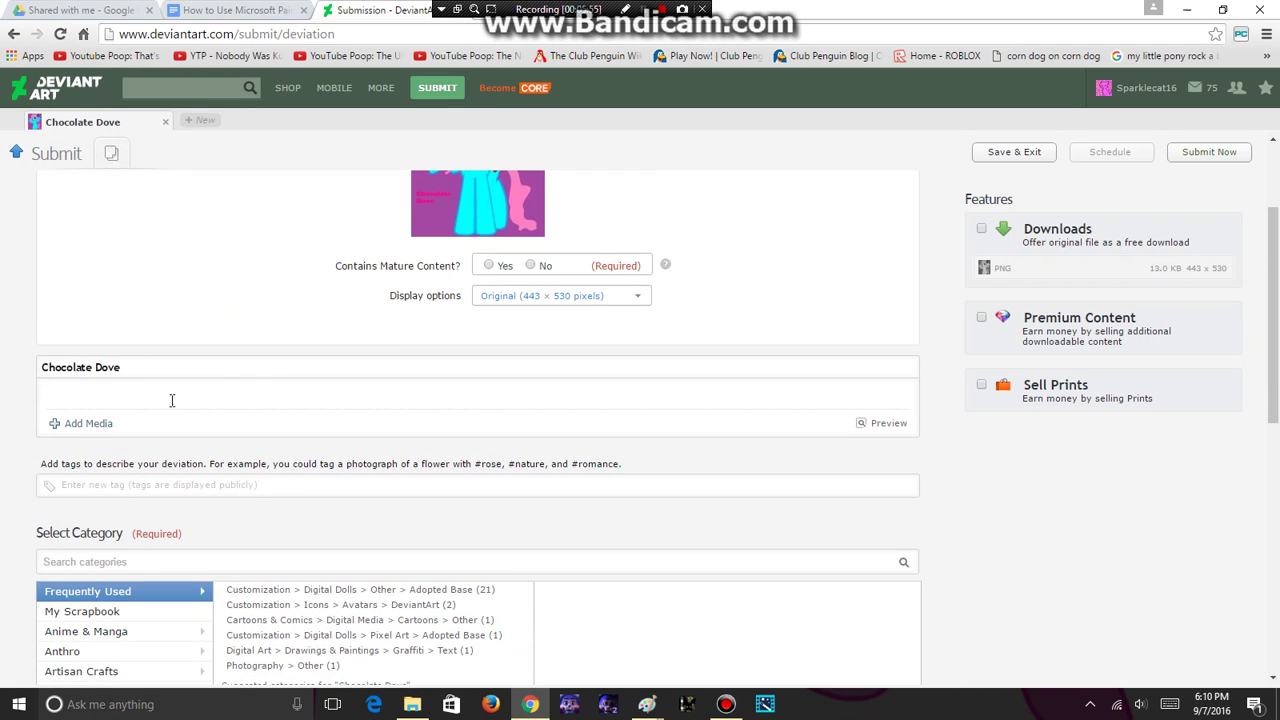
{"action": "scroll", "coordinate": [415, 380], "scroll_direction": "up", "scroll_amount": 2}
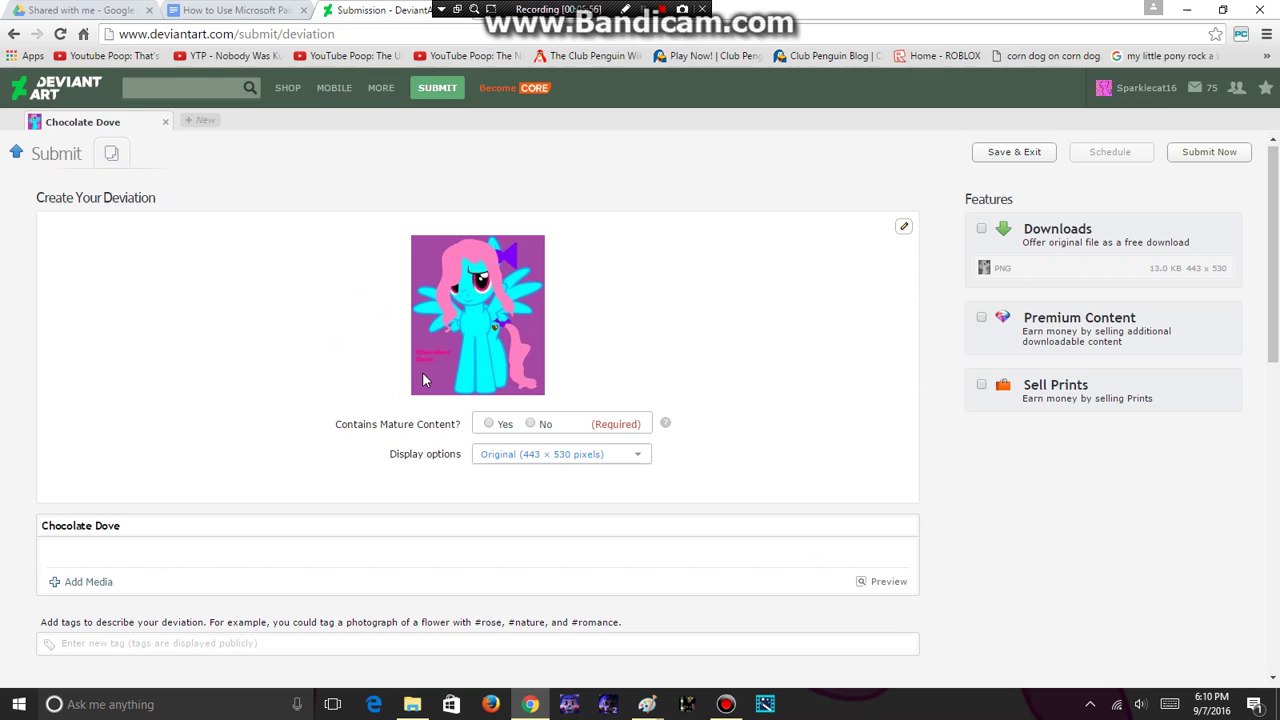